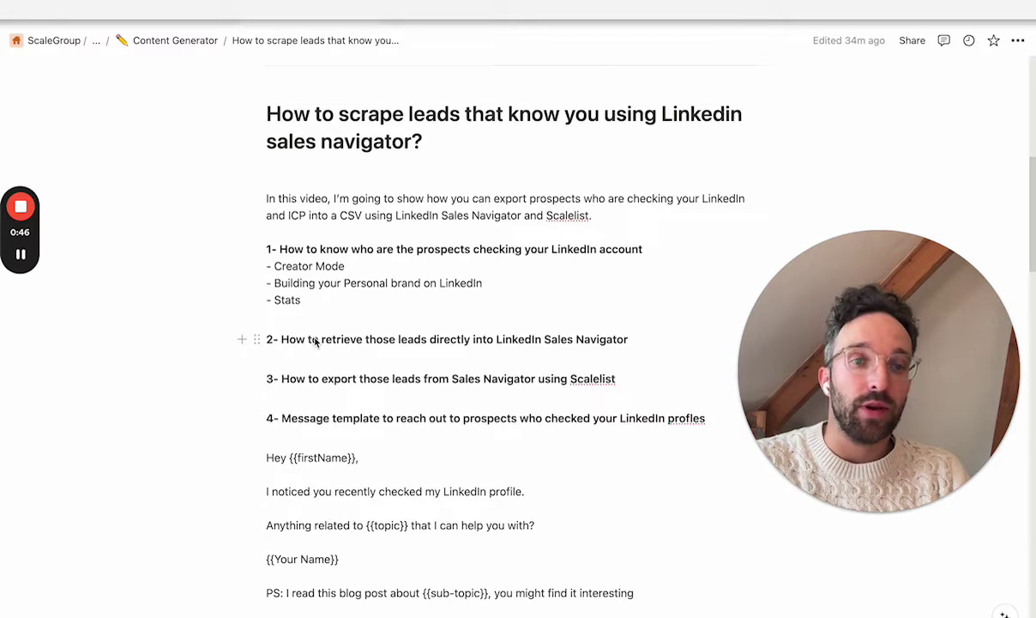
Step: Switch from the Notion video outline to the LinkedIn profile page in Chrome
key(super+Tab)
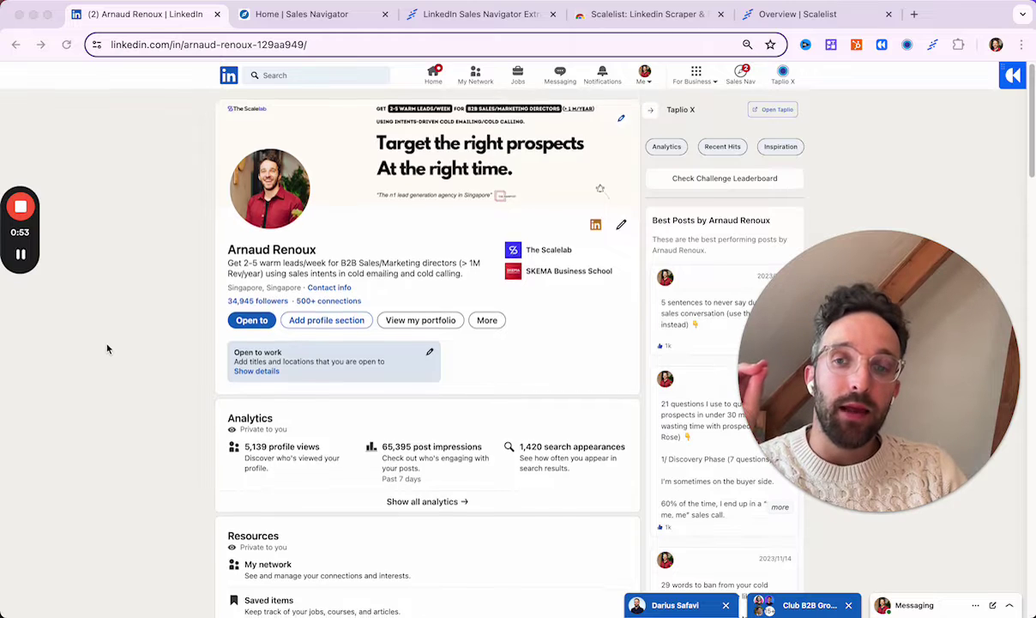
scroll(107, 348, down, 1)
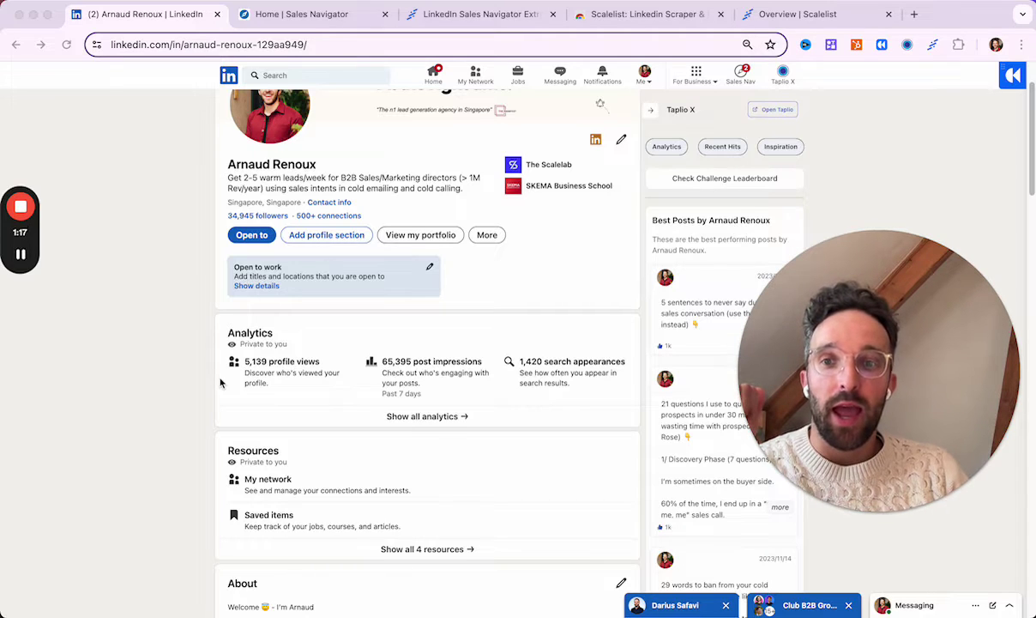
Step: Go to Analytics & tools and view details of the 5,139 profile viewers
click(416, 418)
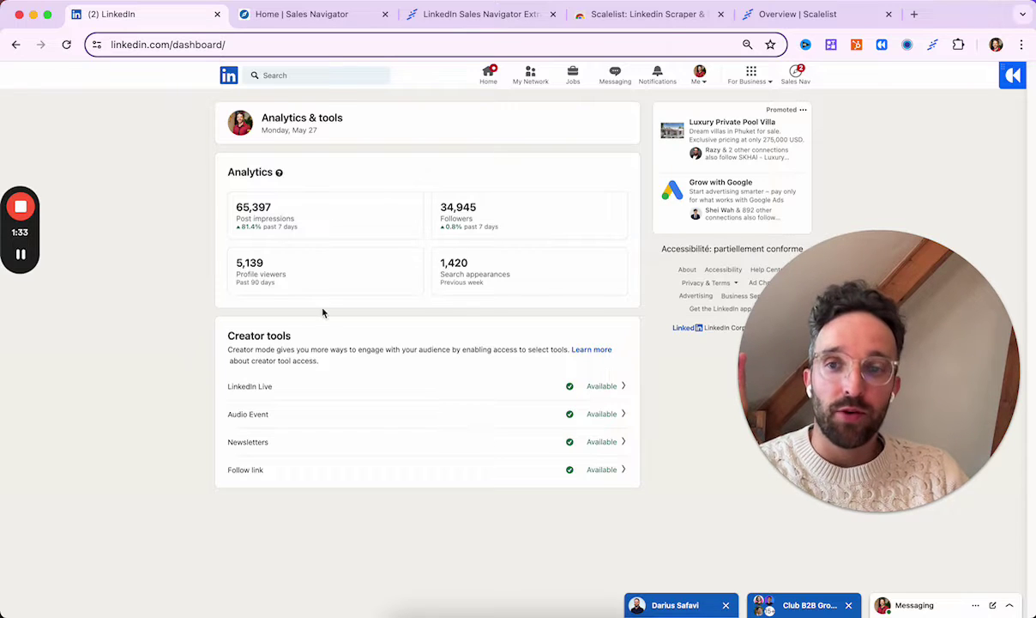
click(266, 273)
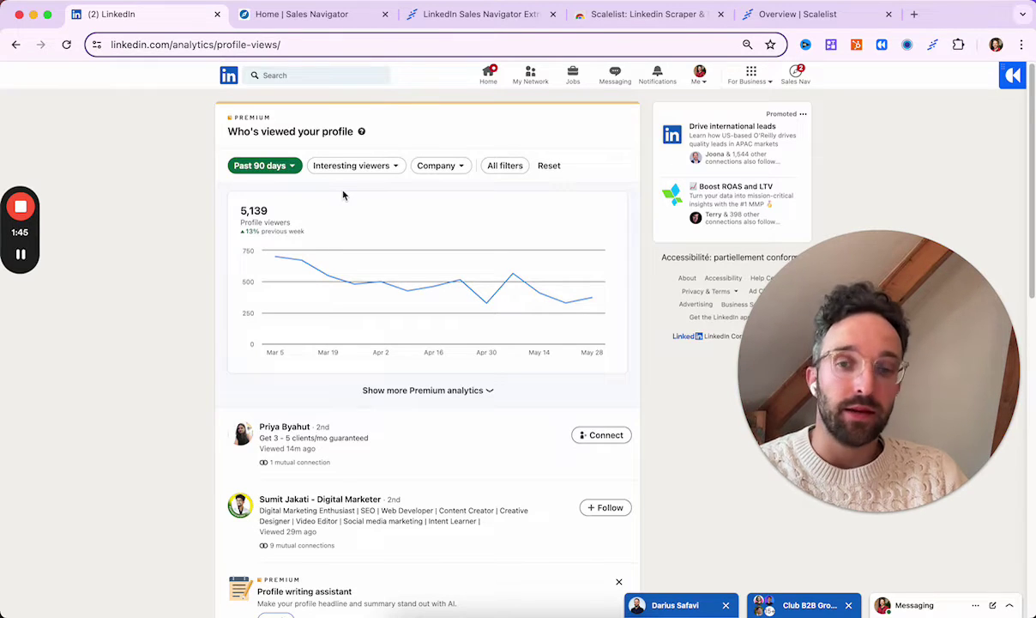
Step: Skim the profile viewers list, then move to the 'Home | Sales Navigator' tab
scroll(357, 476, down, 4)
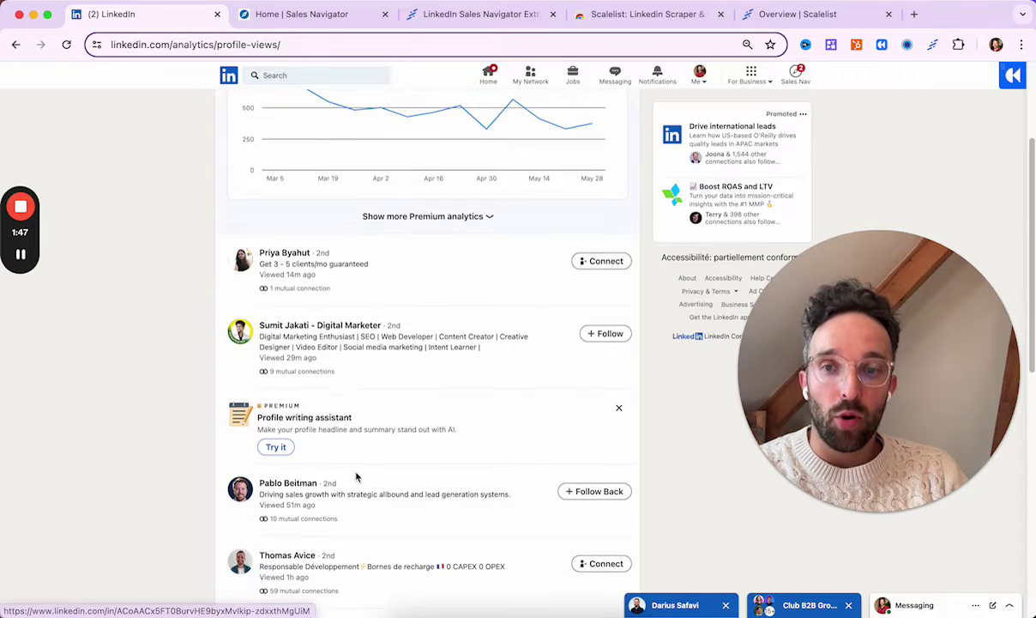
scroll(356, 476, down, 10)
scroll(357, 476, up, 15)
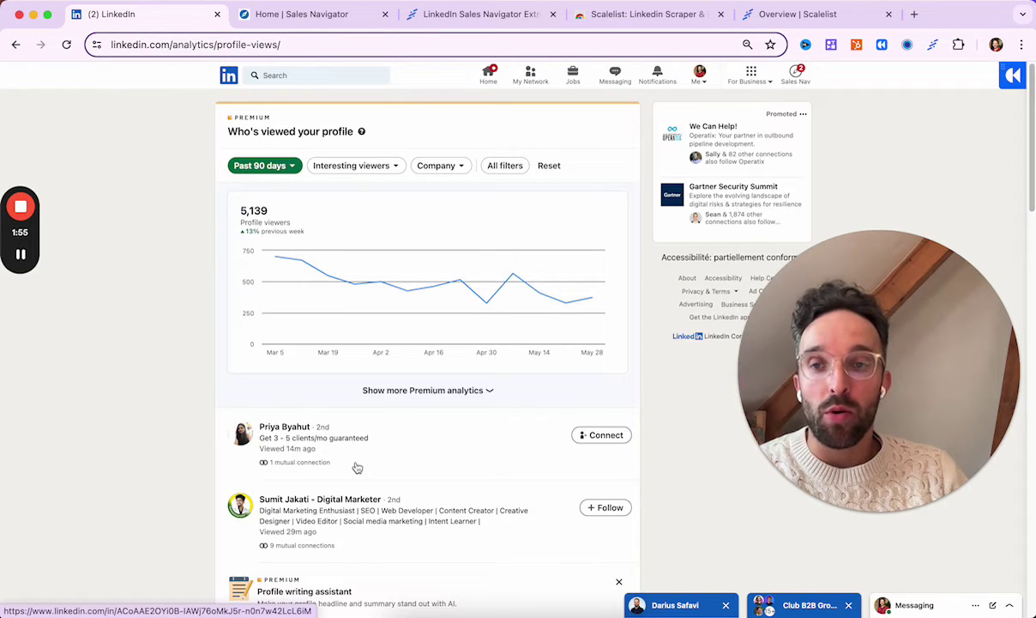
mouse_move(296, 240)
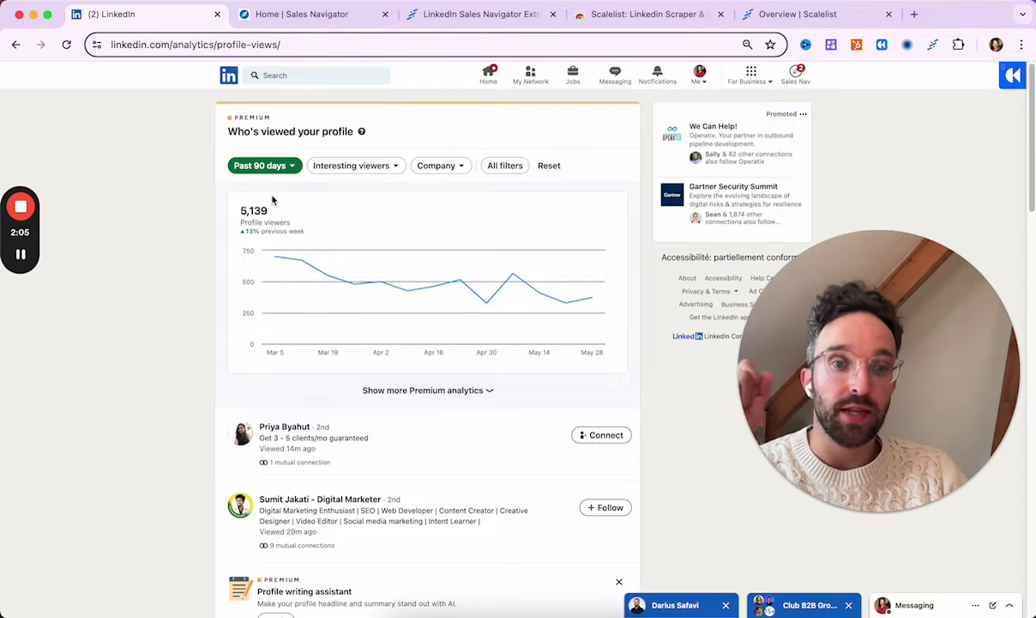
key(ctrl+Tab)
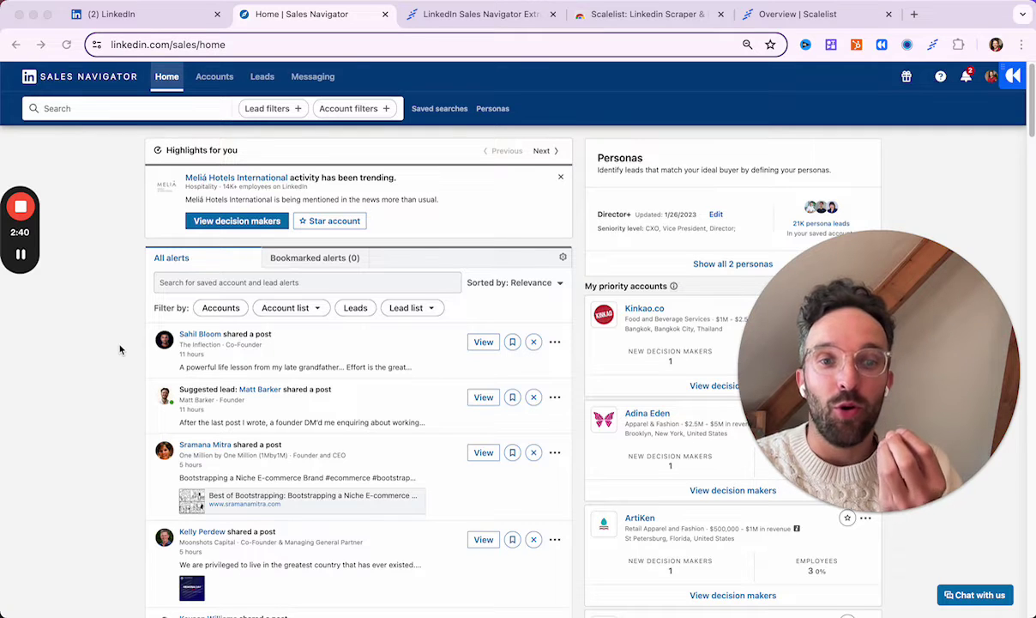
Step: Open Lead filters to begin a lead search with every filter available
click(267, 110)
drag(36, 225, 413, 467)
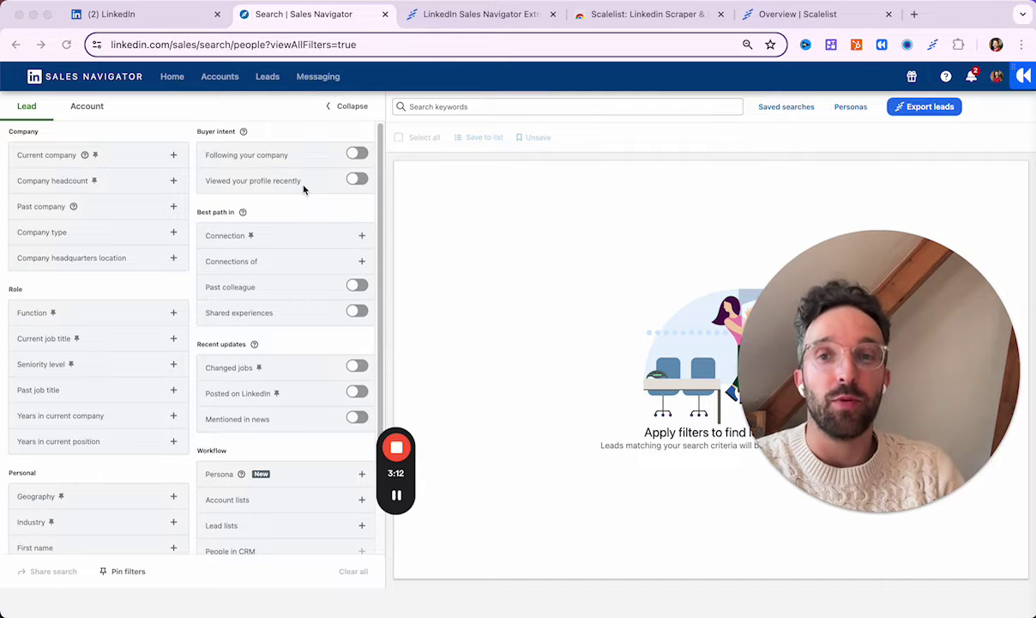
Step: Turn on 'Viewed your profile recently' under Buyer intent and scroll the 3K+ results
click(357, 179)
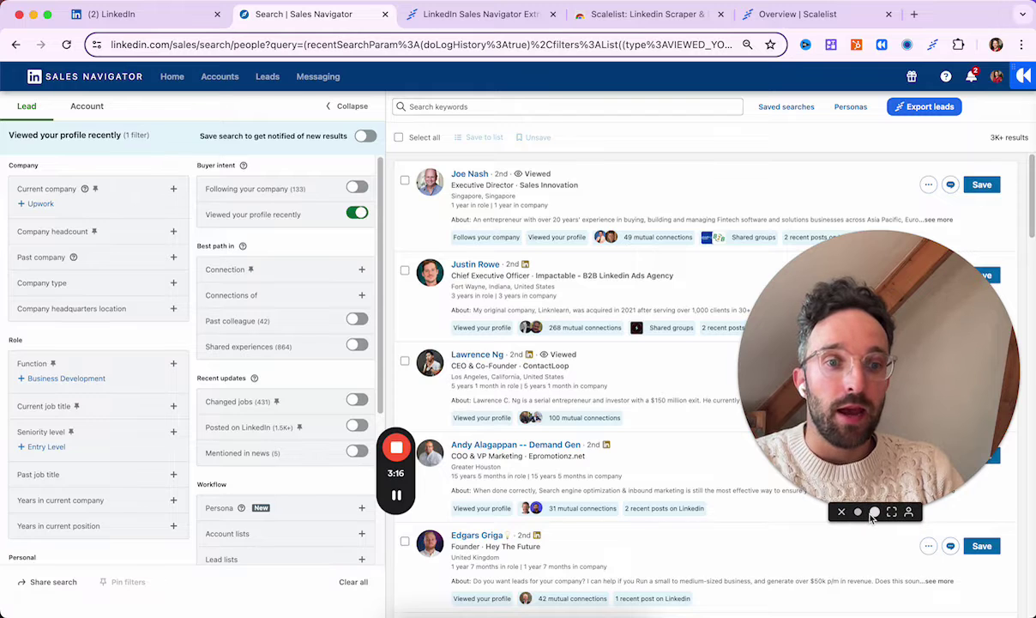
click(859, 512)
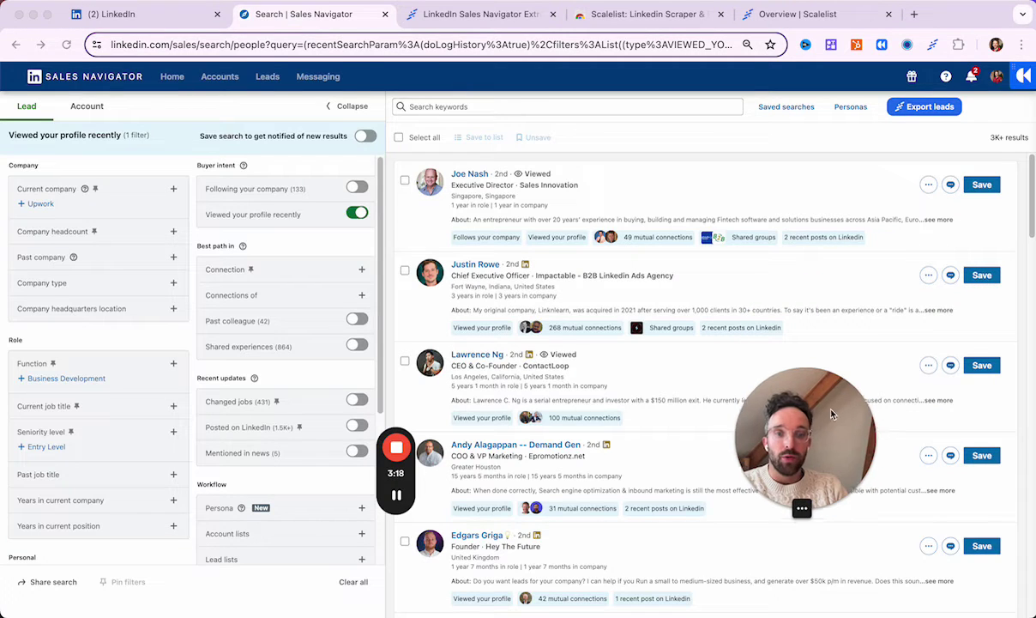
drag(784, 385, 82, 64)
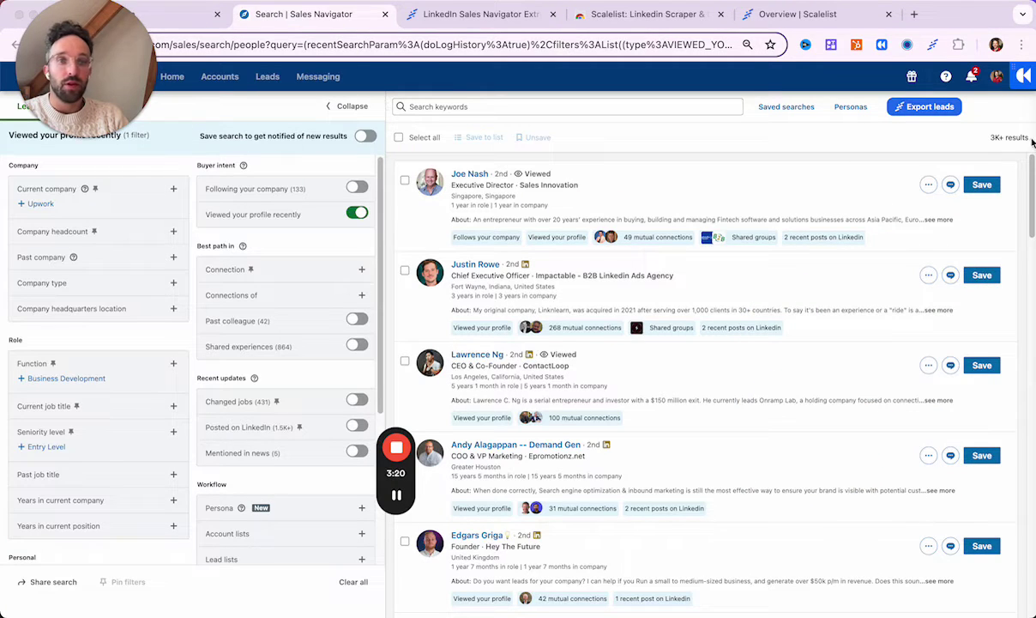
scroll(656, 373, down, 6)
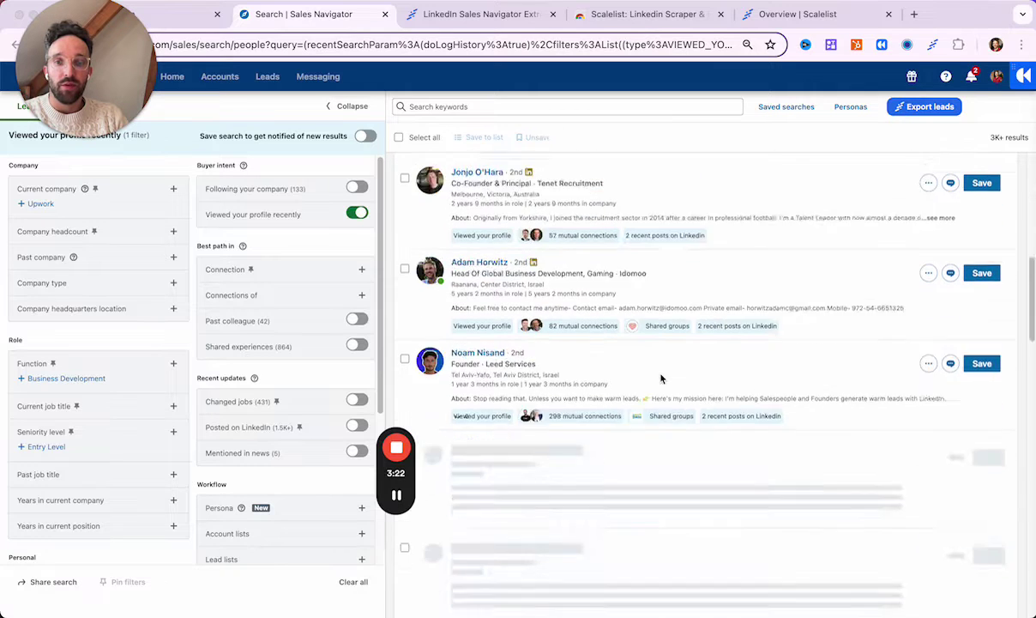
scroll(660, 377, down, 7)
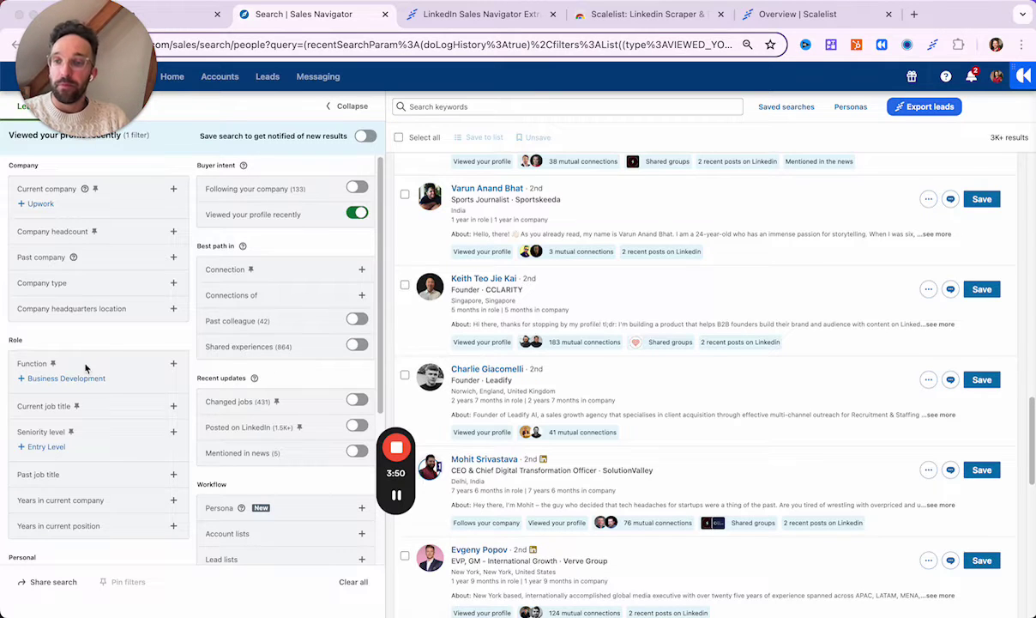
Step: Filter current job title by "CEO"OR"Chief Executive Officer", leaving 286 leads
scroll(108, 375, down, 3)
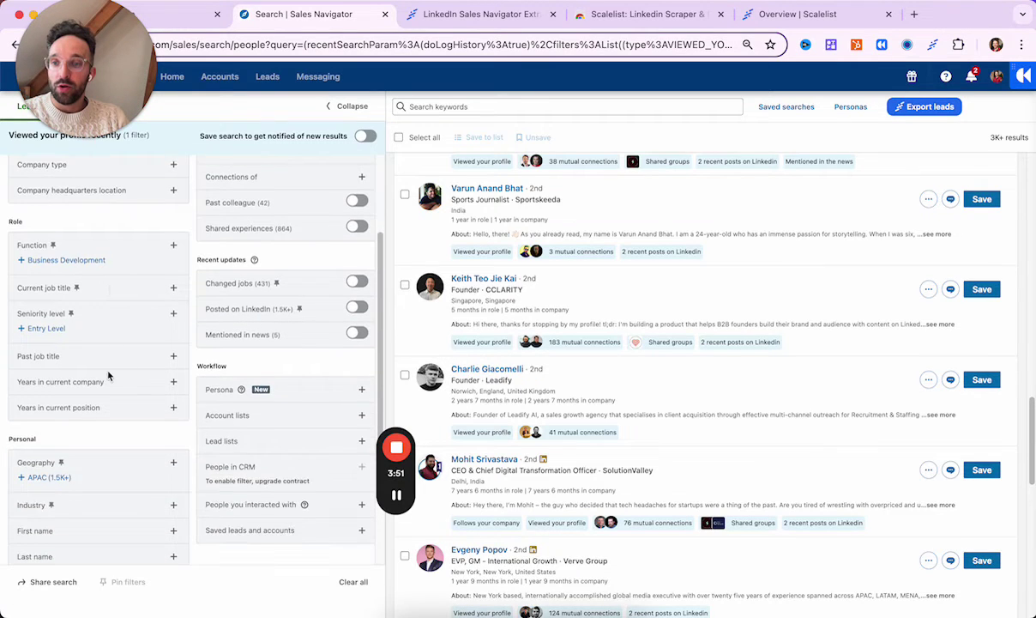
click(100, 287)
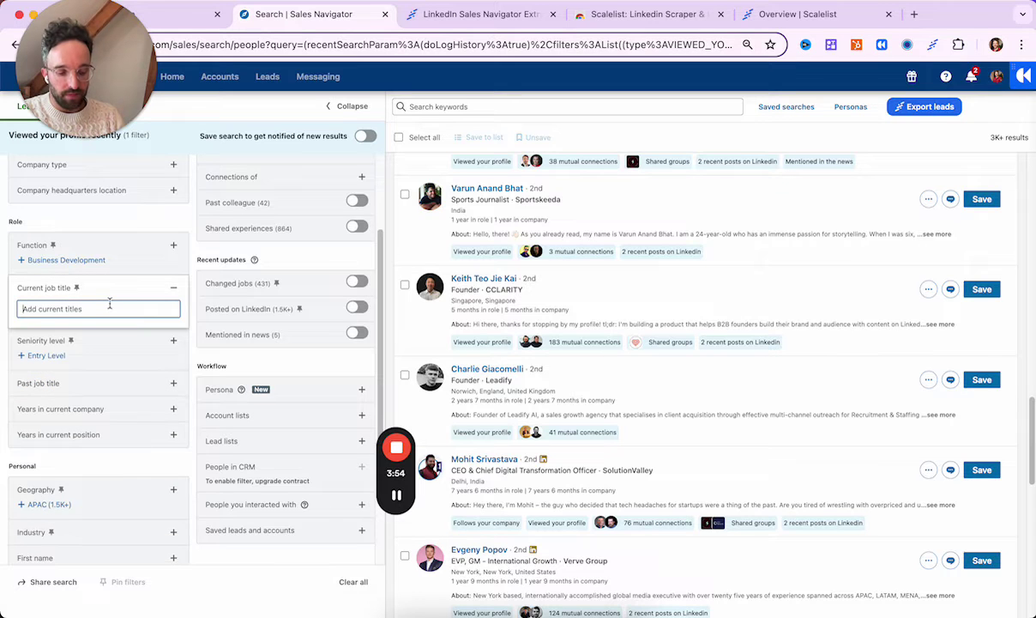
text("CEO)
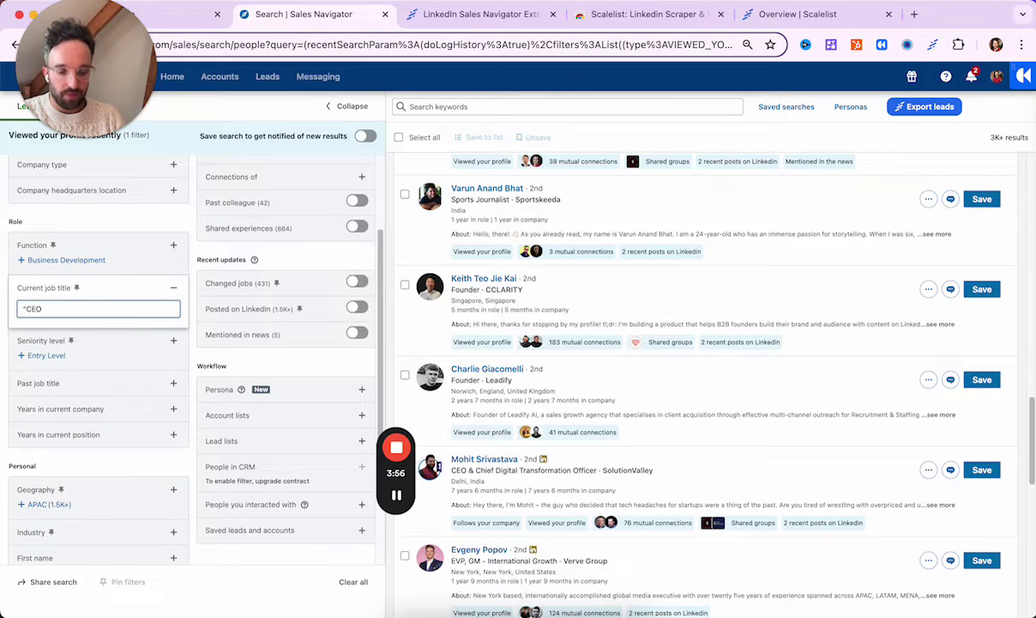
text("OR"C)
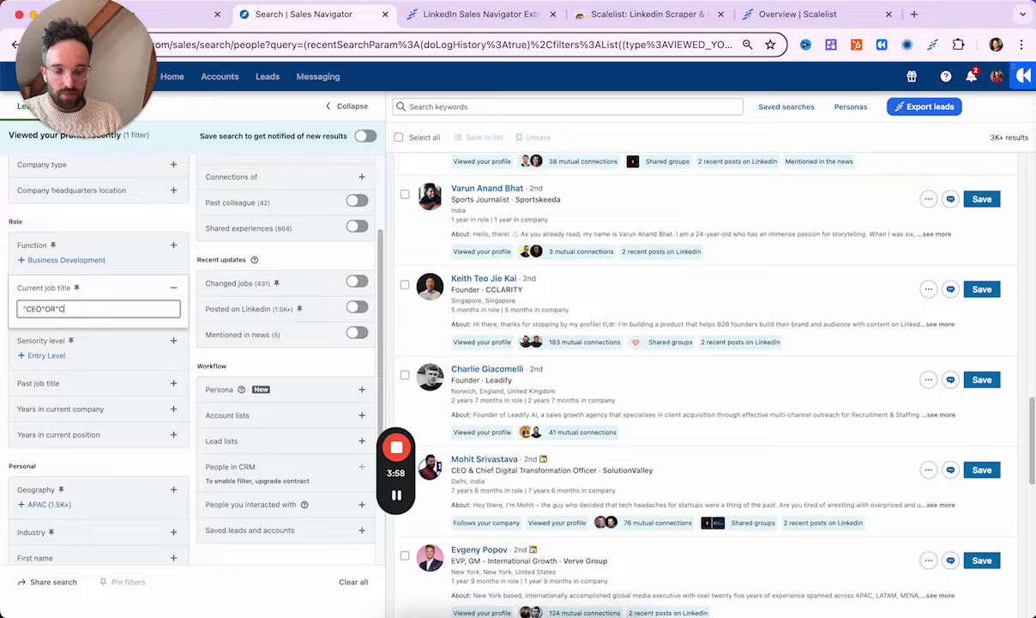
text(hief Execut)
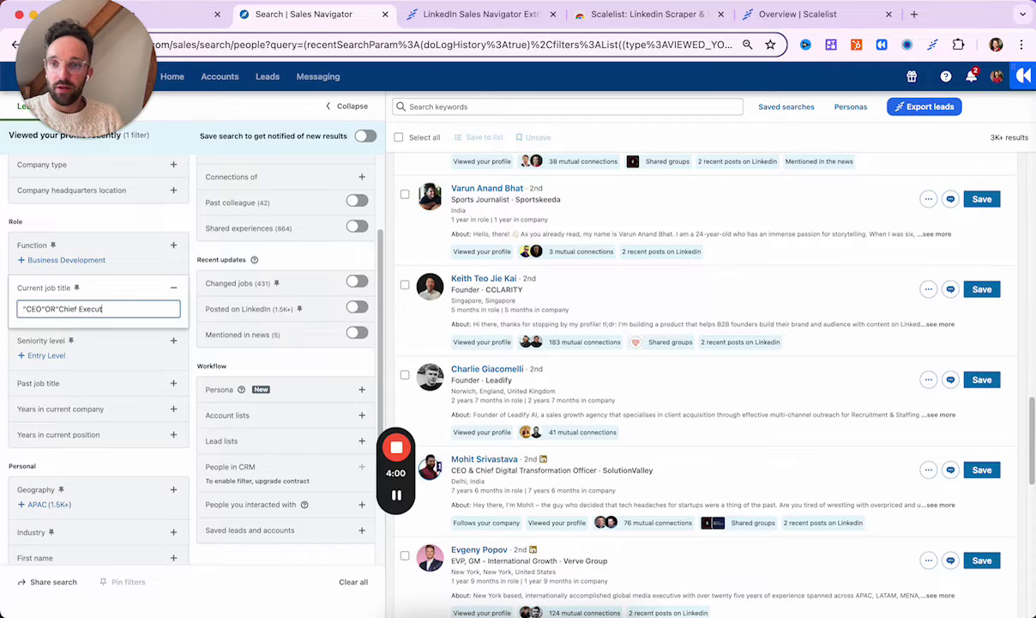
text(ive )
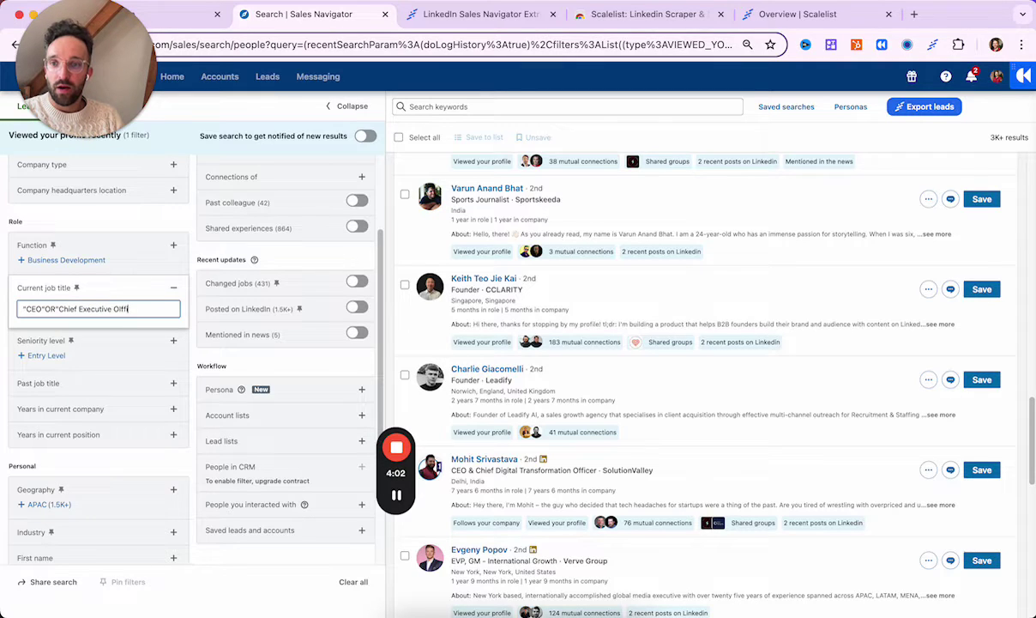
text(Of)
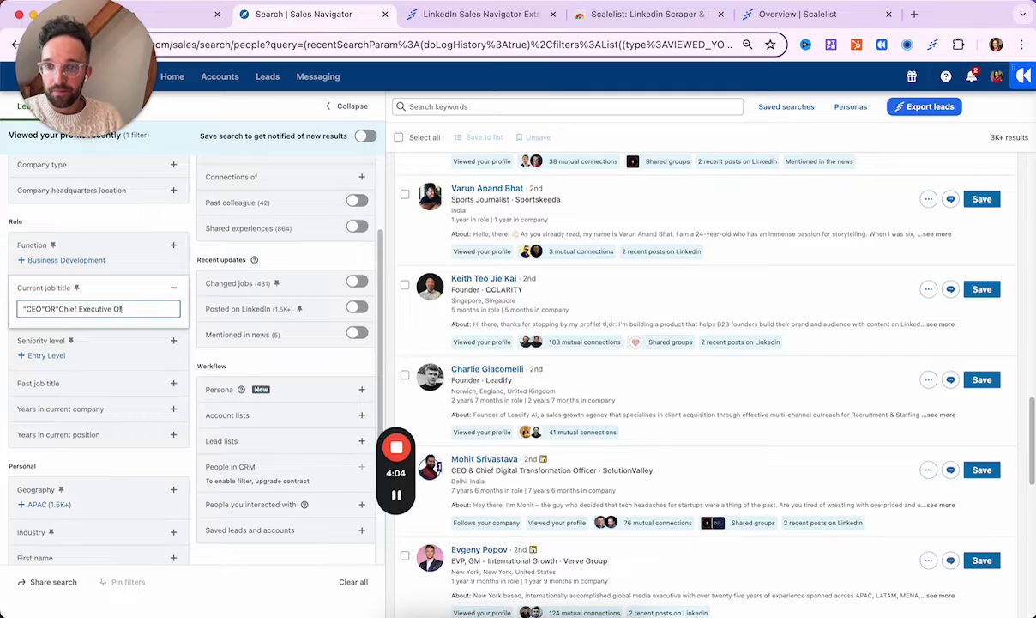
text(ficer")
key(Return)
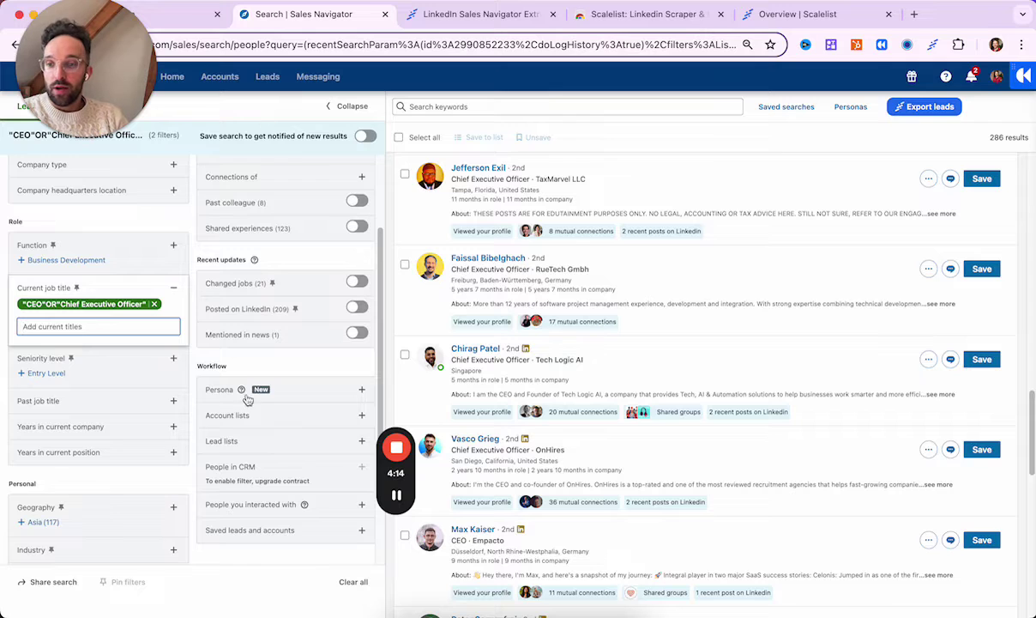
Step: Include United States in the Geography filter, cutting the CEO leads to 41
scroll(84, 400, down, 3)
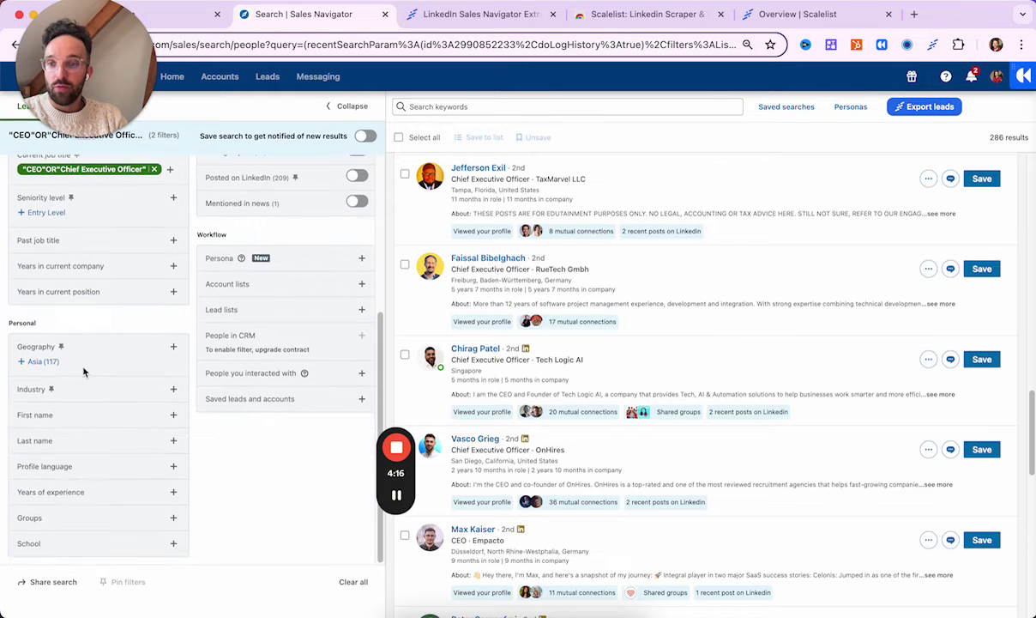
click(86, 355)
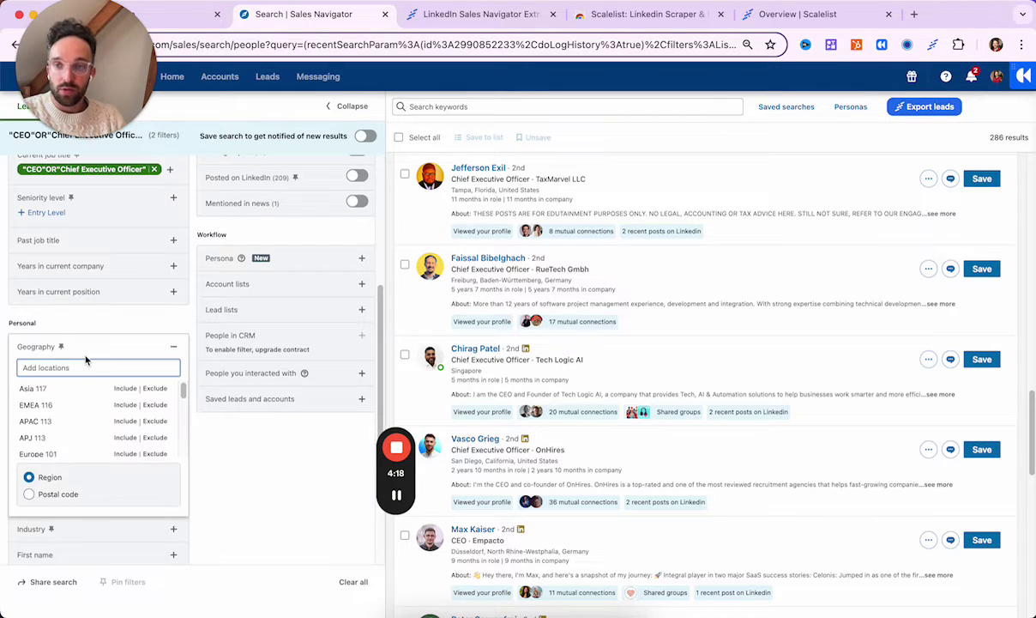
text(United S)
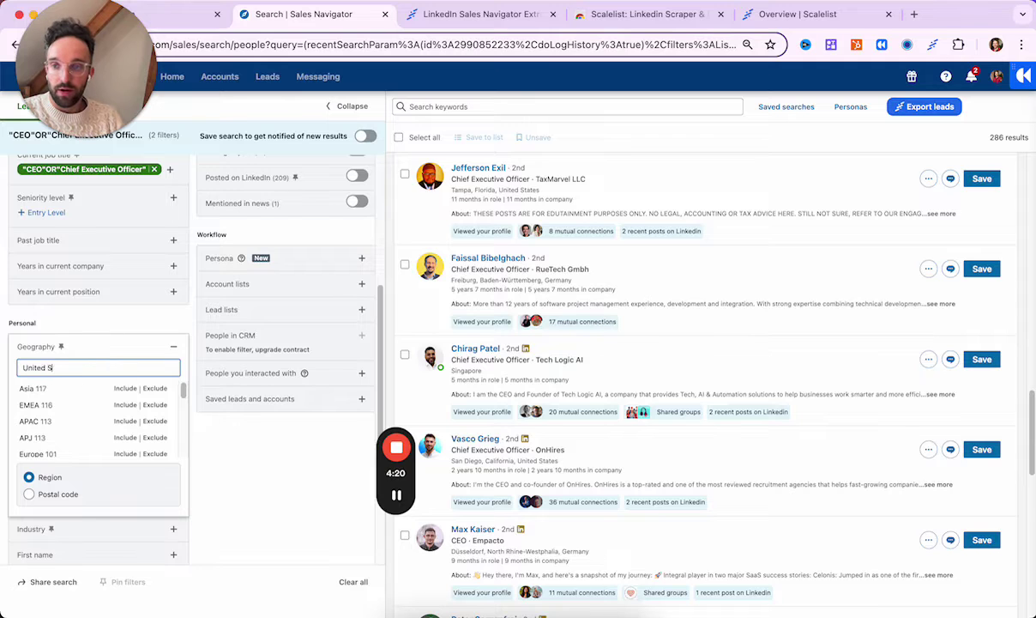
text(tates)
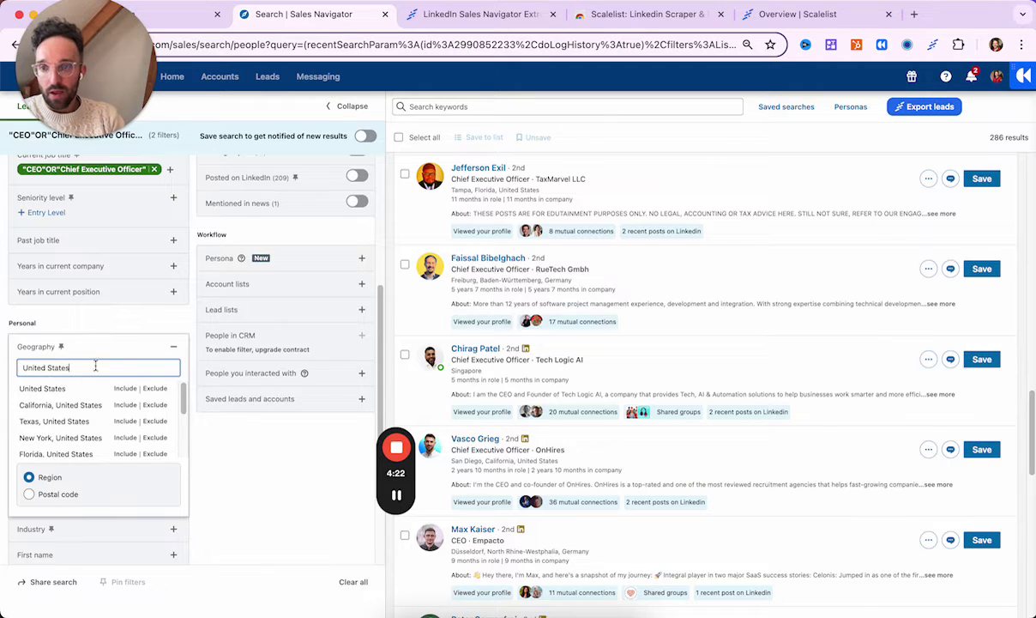
click(124, 388)
click(258, 455)
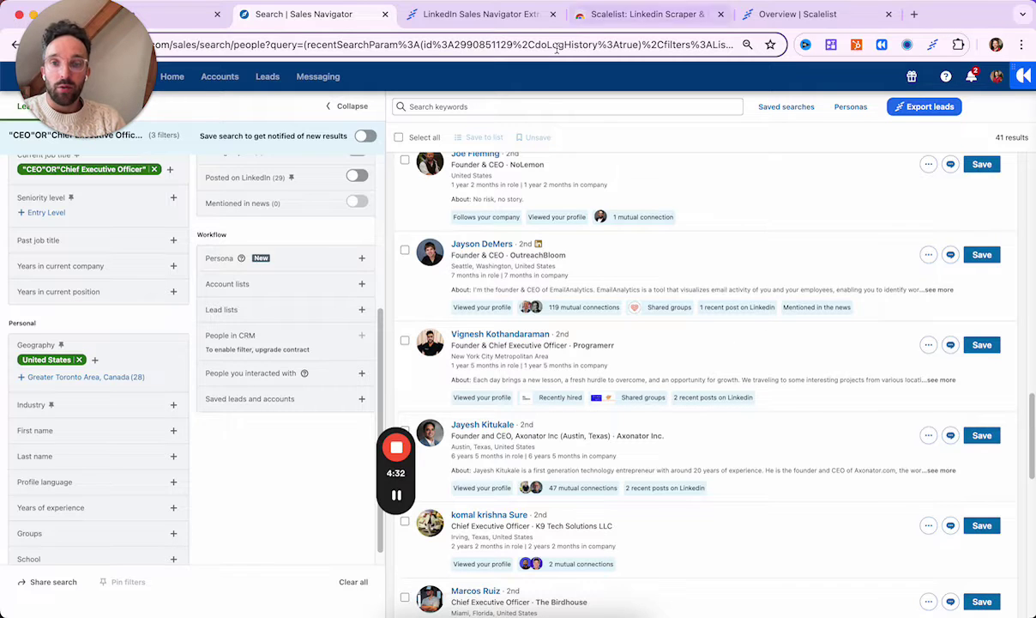
Step: Scroll through the 41 results, then switch to the Scalelist extractor tab
scroll(661, 458, down, 10)
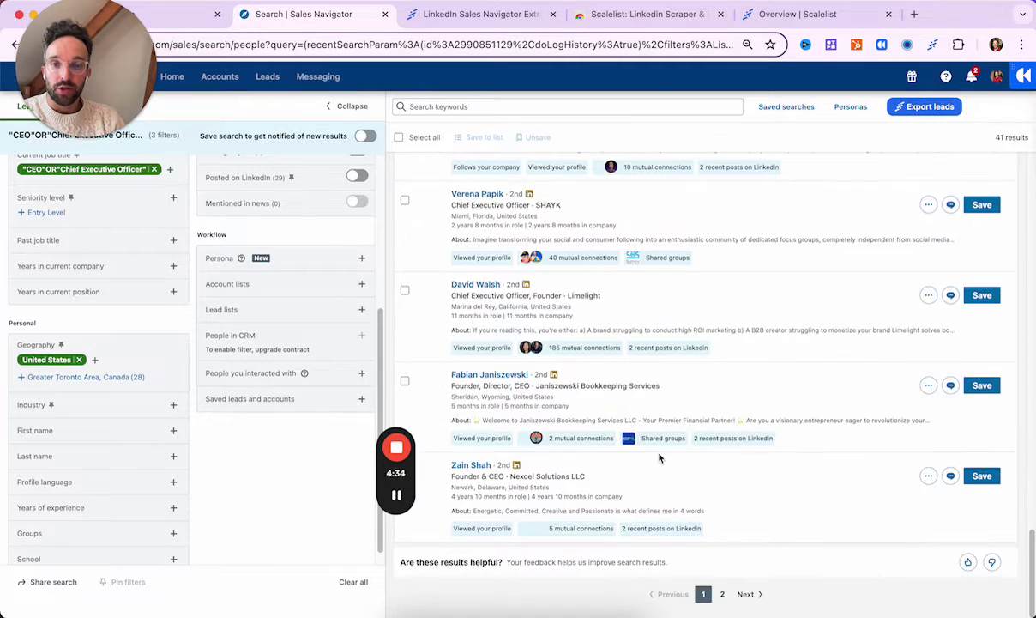
scroll(659, 457, up, 15)
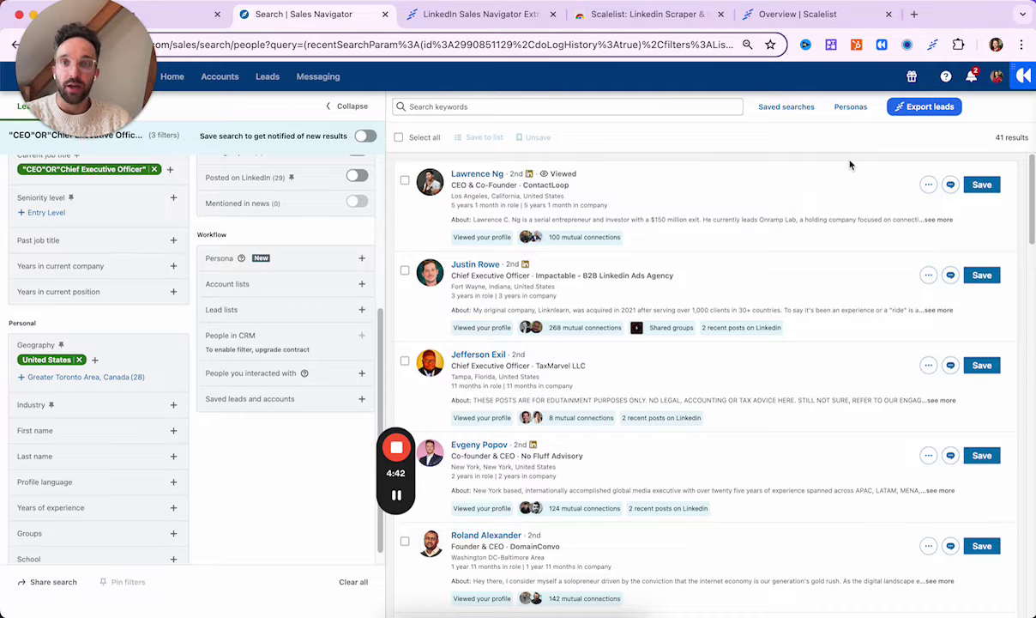
drag(86, 64, 409, 147)
key(ctrl+3)
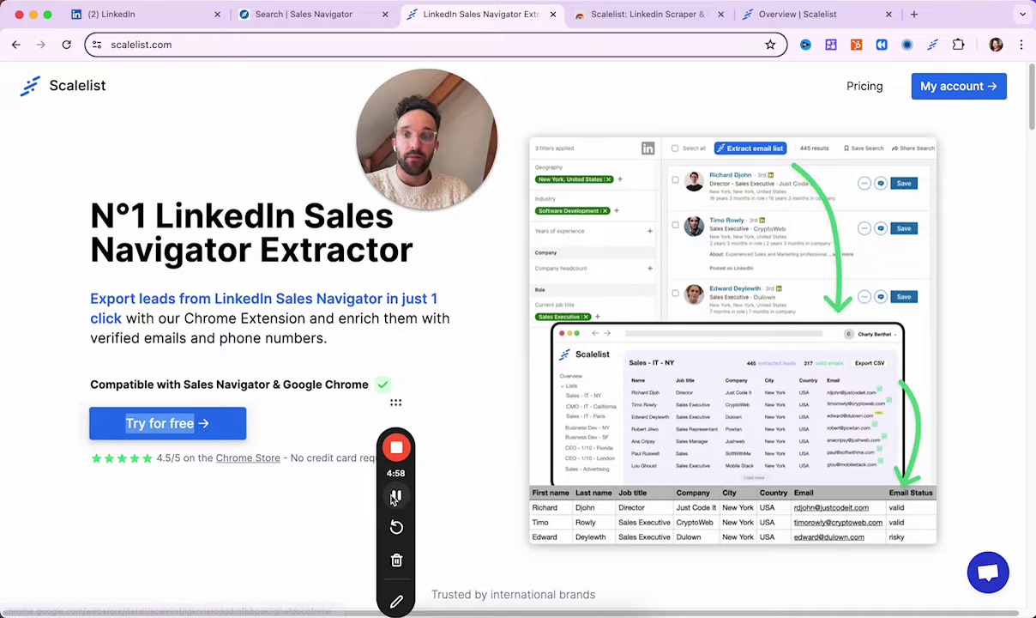
Step: View the Scalelist extension's Chrome Web Store listing, then return to the Sales Navigator results
key(ctrl+Tab)
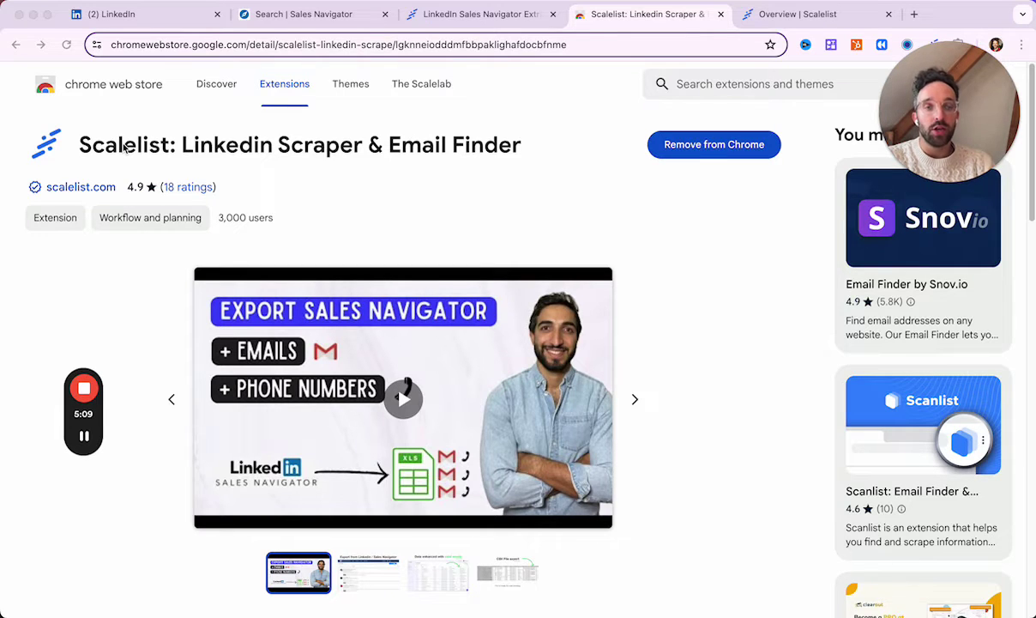
click(300, 14)
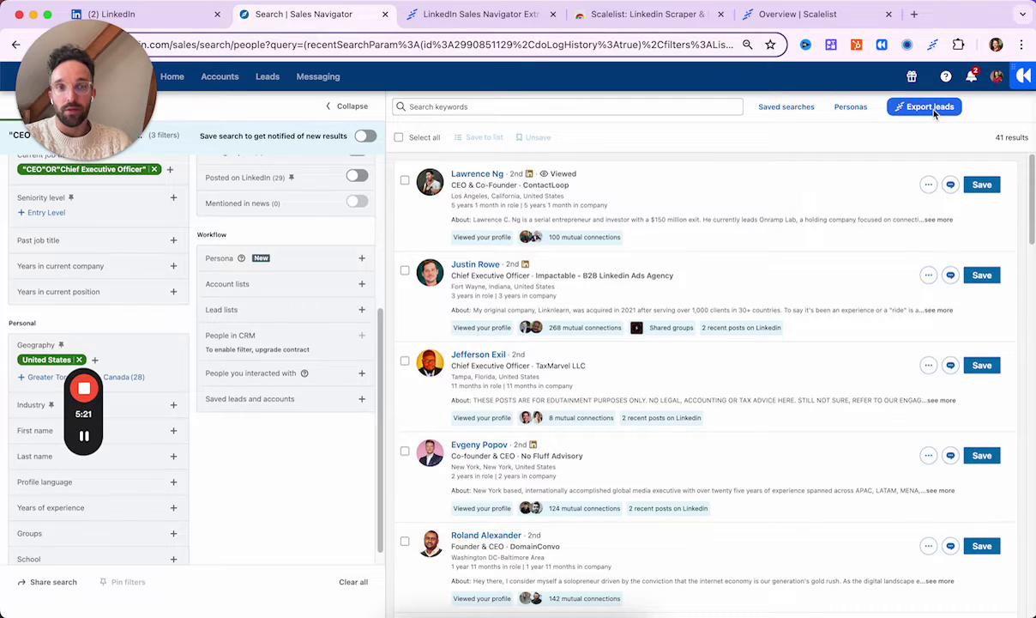
Step: Export the 41 leads into Scalelist's 'United States n°2' list
click(935, 113)
mouse_move(89, 446)
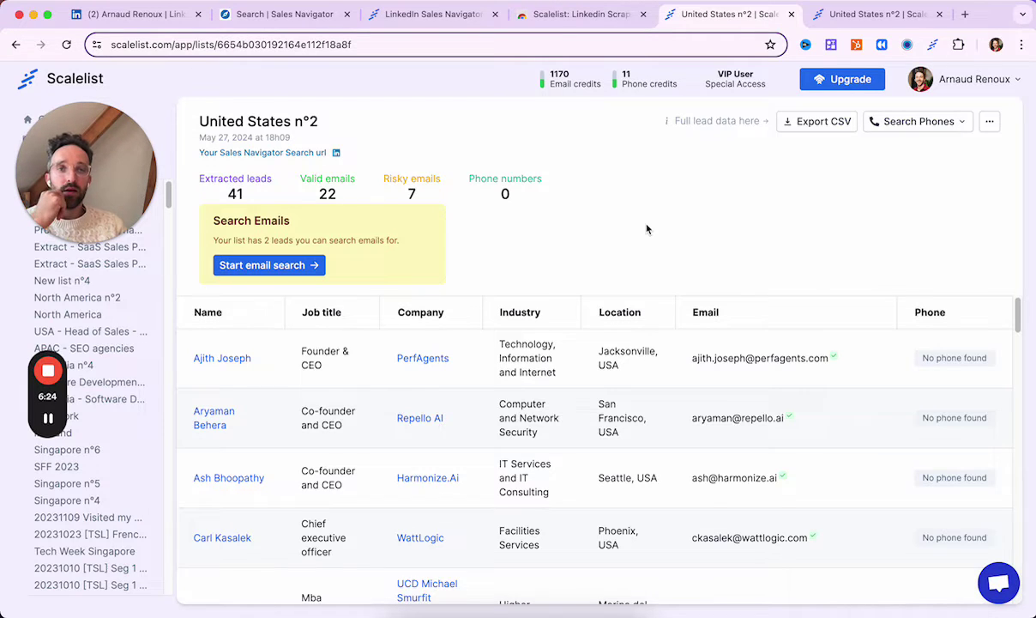
Step: Export all leads of the United States n°2 Scalelist list as a CSV file
click(798, 123)
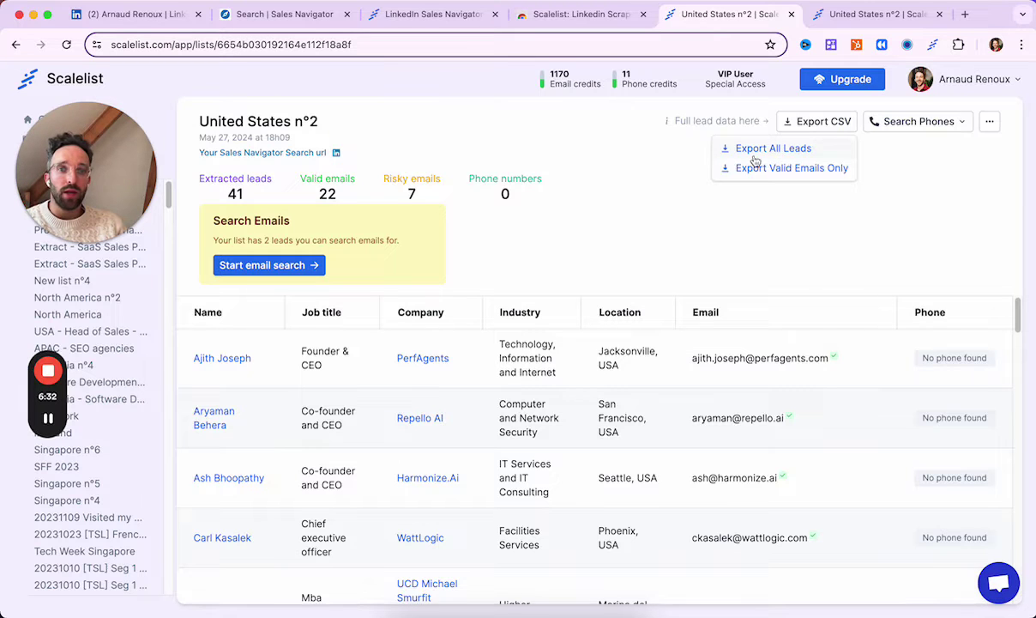
click(735, 218)
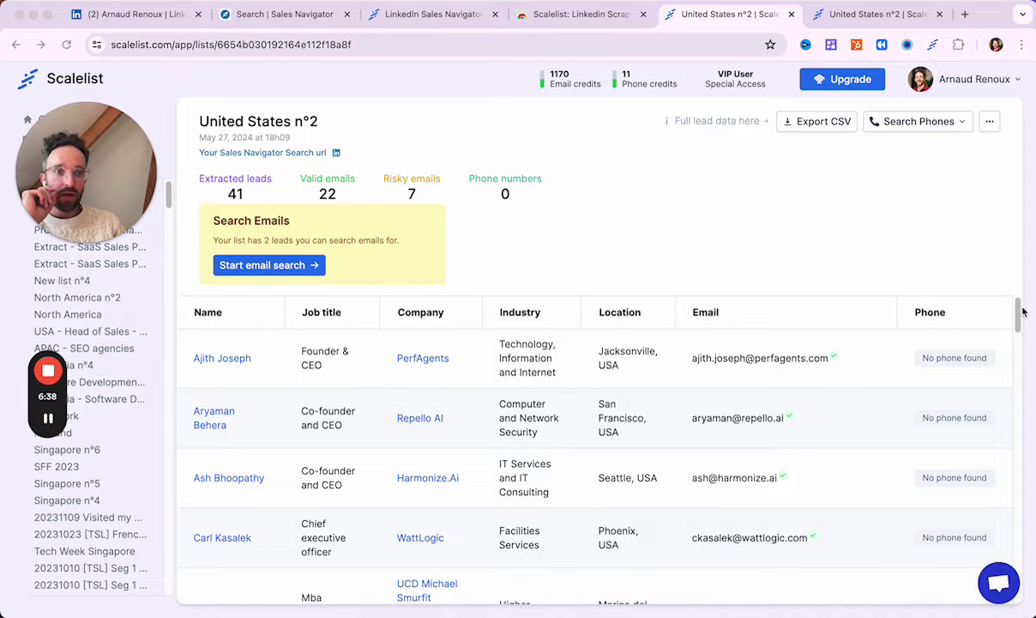
drag(1021, 314, 939, 266)
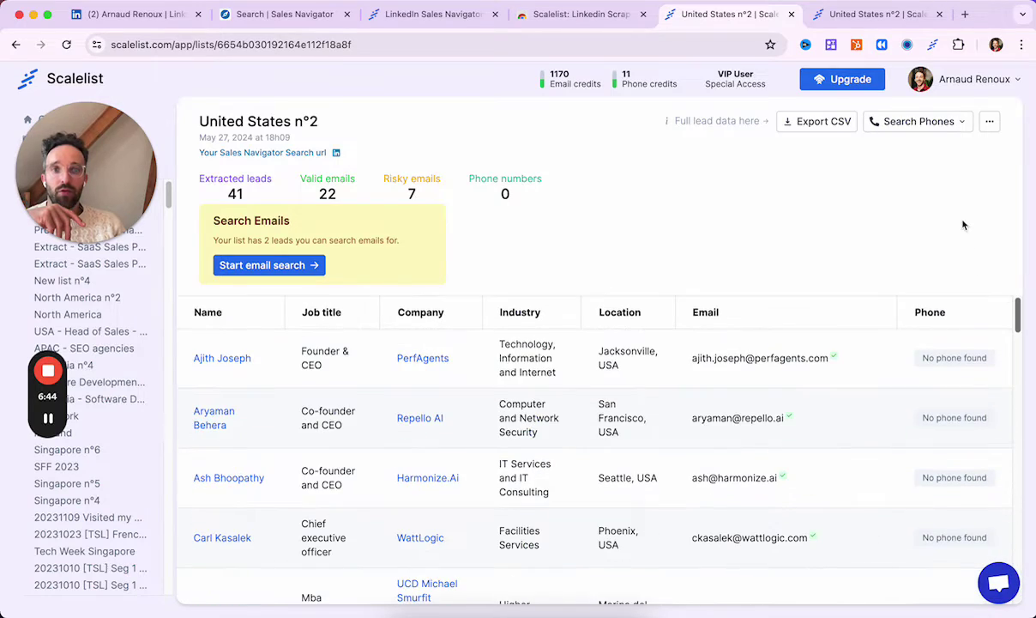
click(826, 130)
click(797, 147)
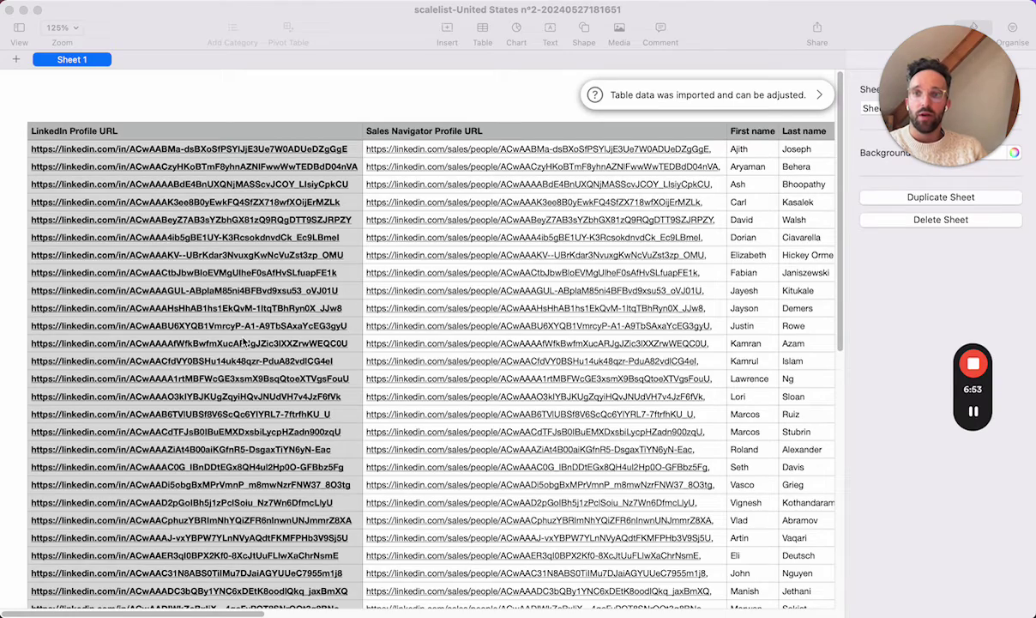
Step: Scroll across the imported lead columns from profile URLs through to Email Status
scroll(244, 341, right, 10)
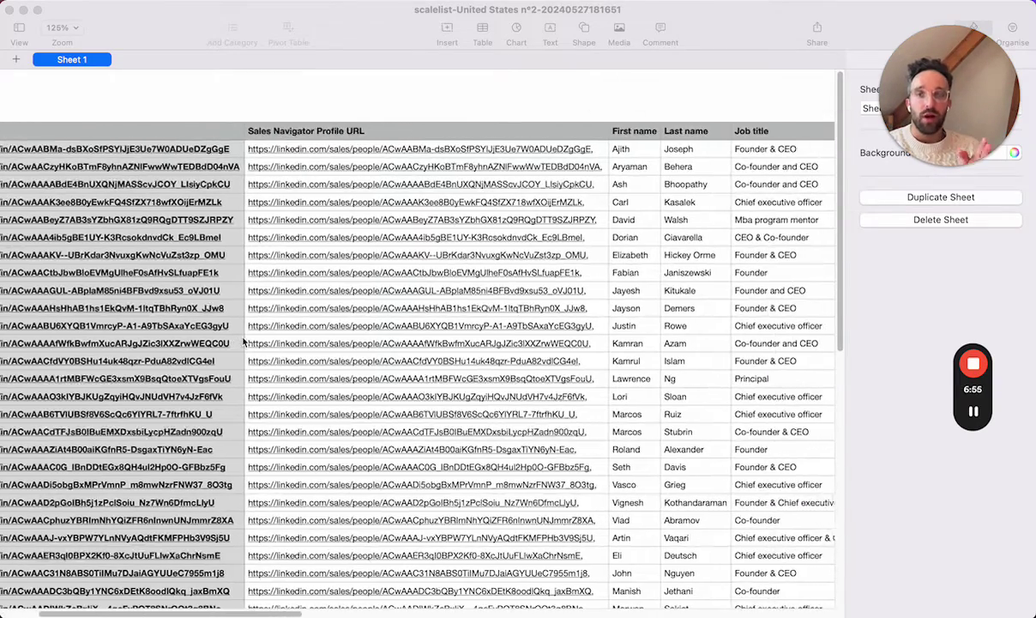
scroll(245, 342, right, 15)
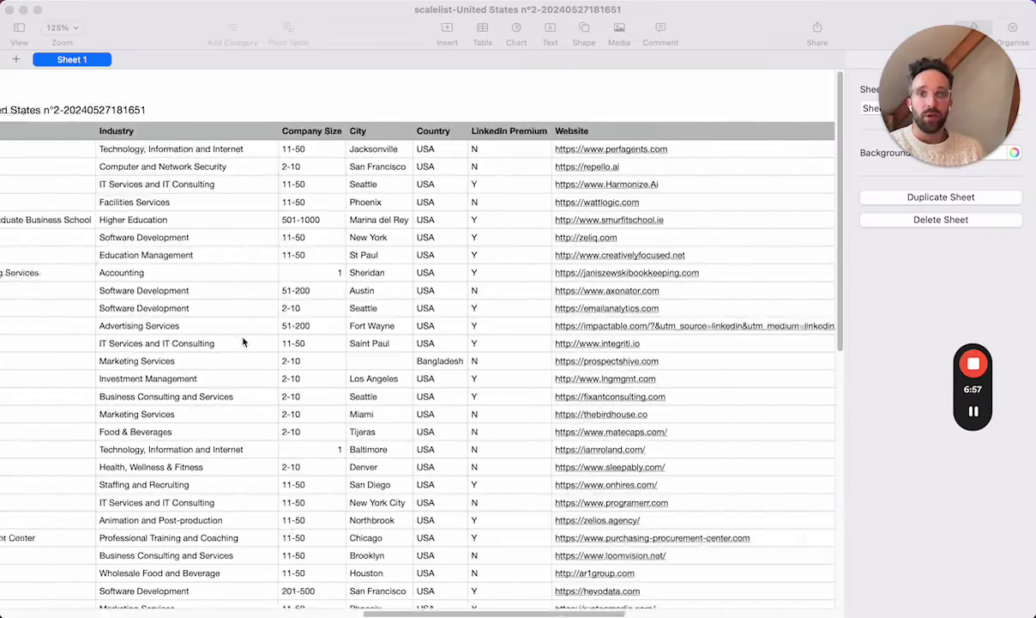
scroll(243, 341, right, 15)
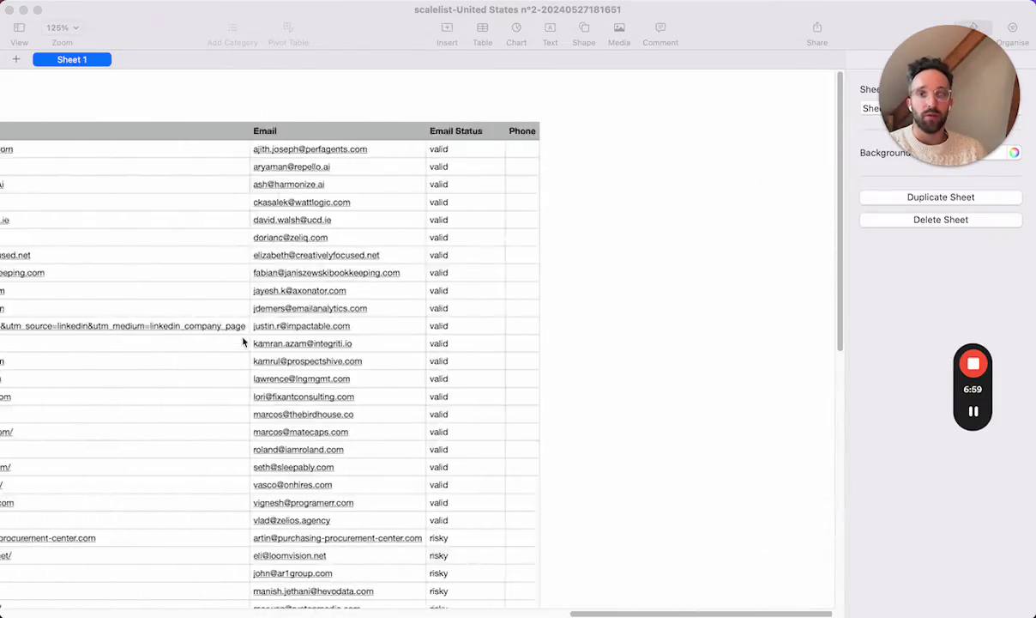
scroll(243, 341, left, 20)
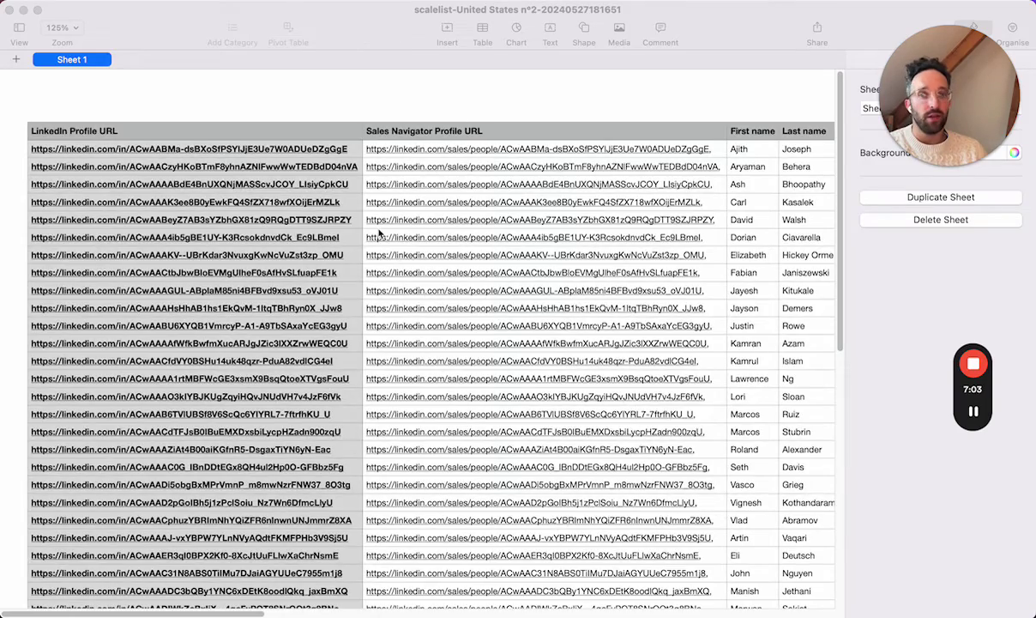
scroll(379, 232, right, 5)
scroll(379, 233, right, 8)
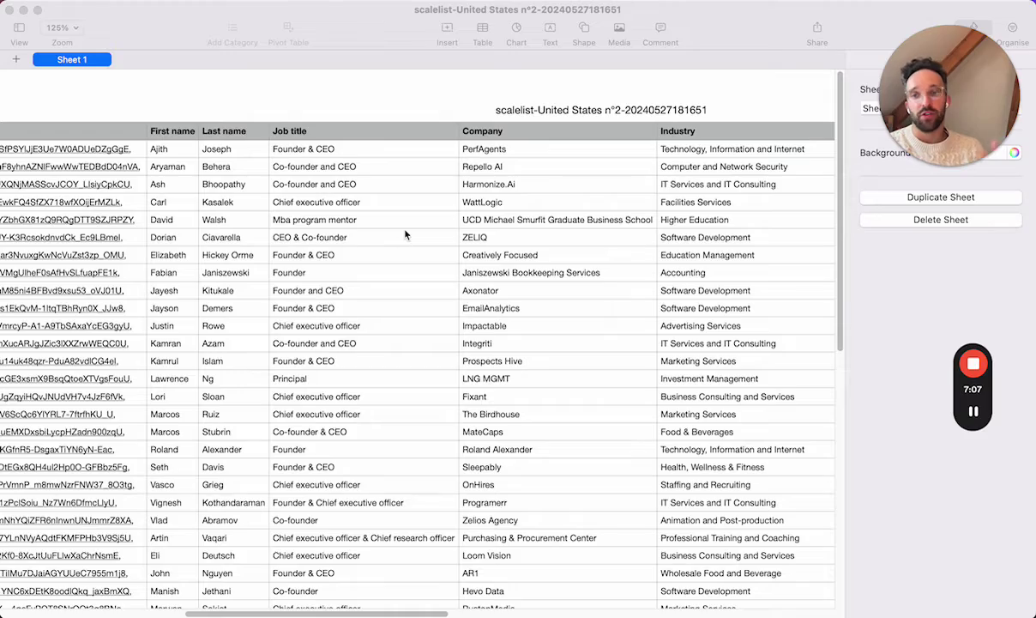
scroll(381, 233, right, 4)
scroll(407, 234, right, 10)
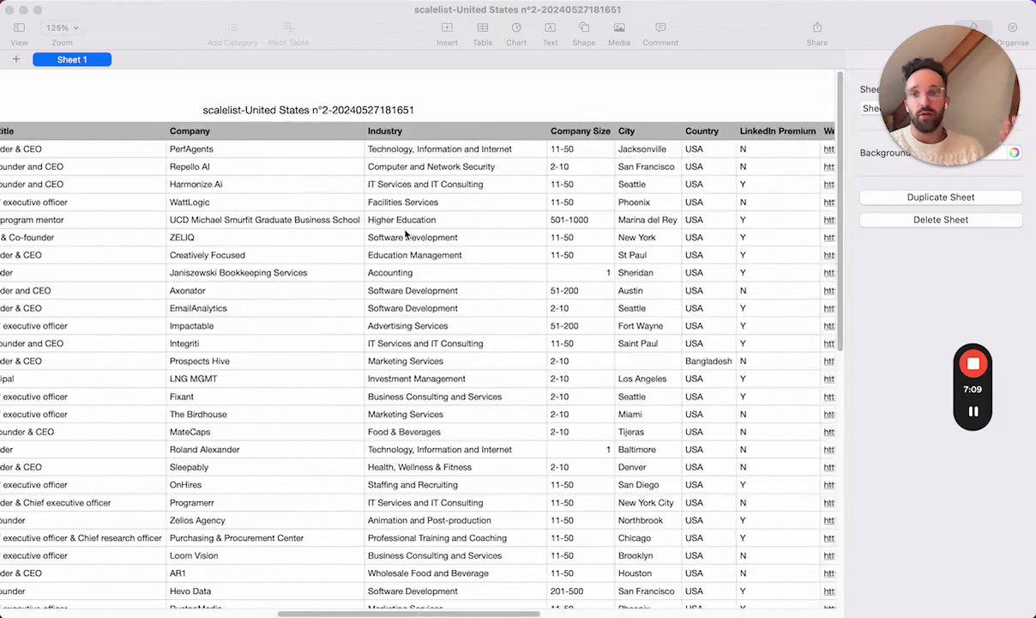
scroll(407, 234, right, 5)
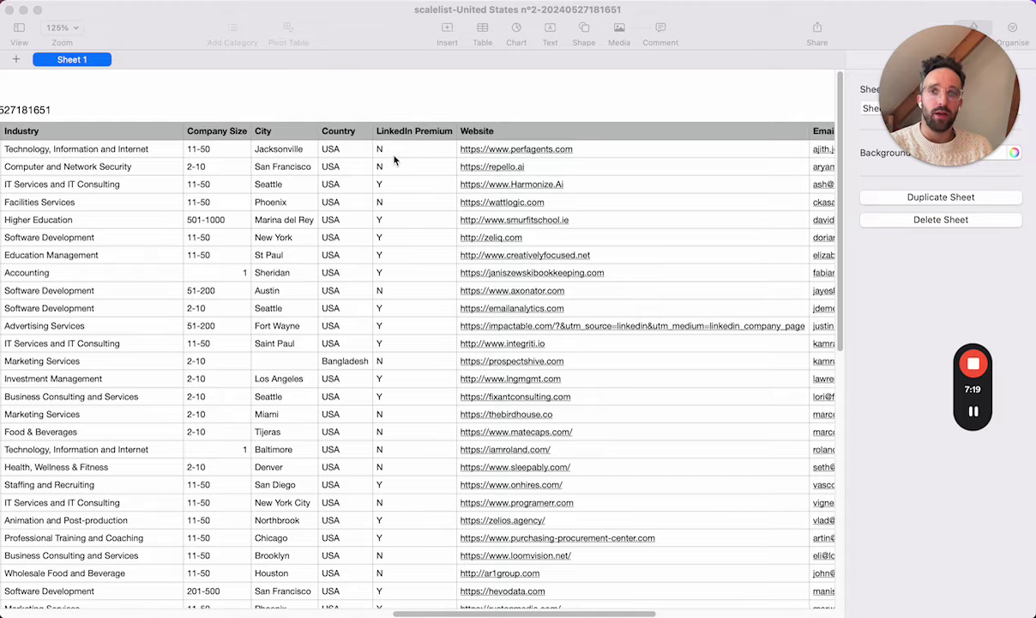
scroll(386, 191, right, 10)
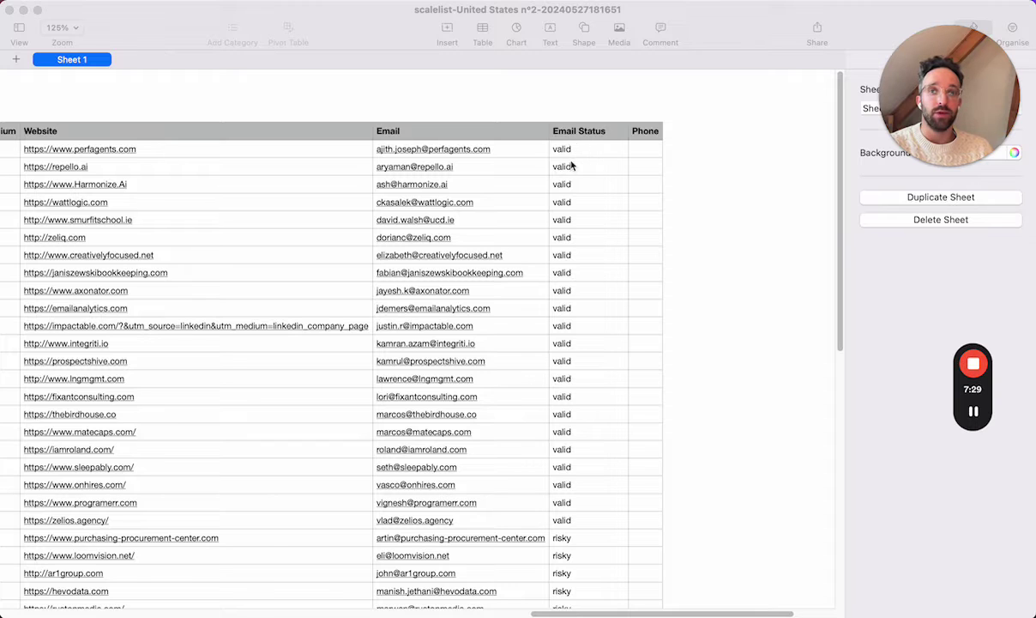
Step: Scan the lead rows, scroll back to the left, and switch to the Notion outline page
scroll(590, 247, down, 10)
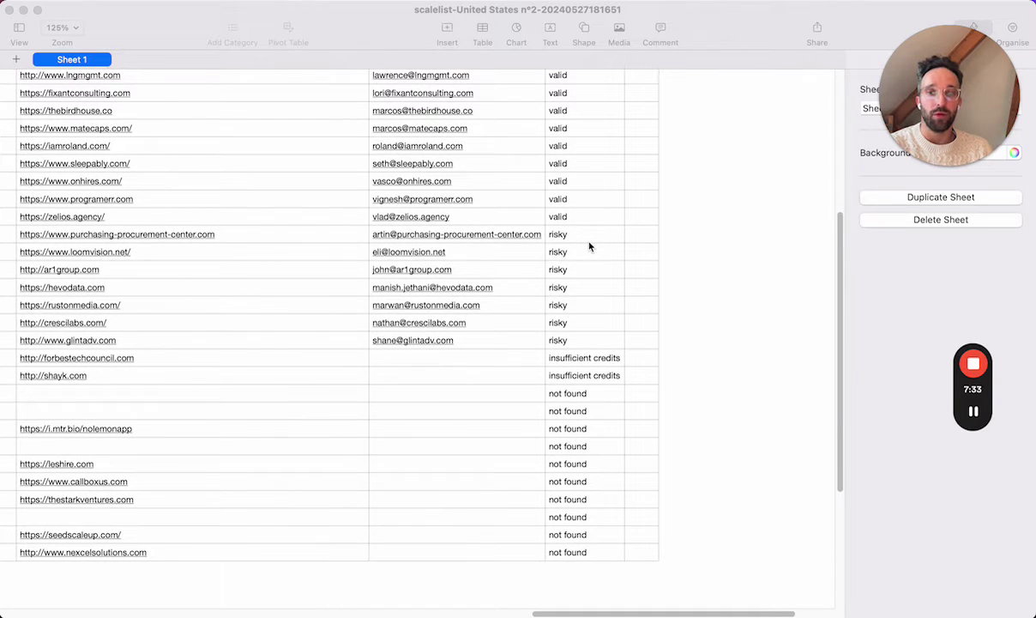
scroll(589, 247, up, 10)
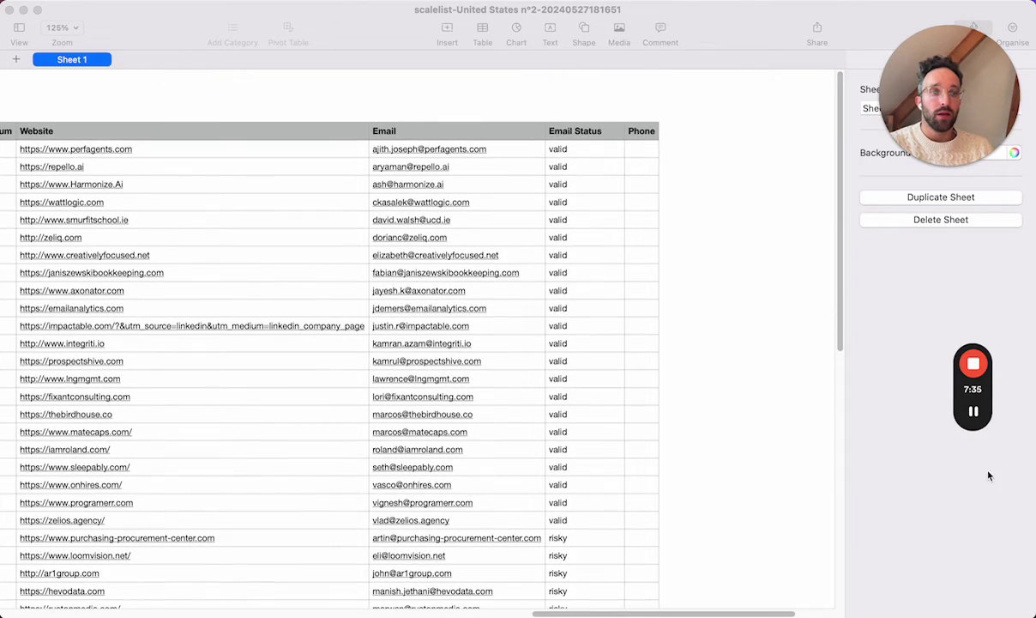
mouse_move(984, 416)
scroll(423, 459, left, 5)
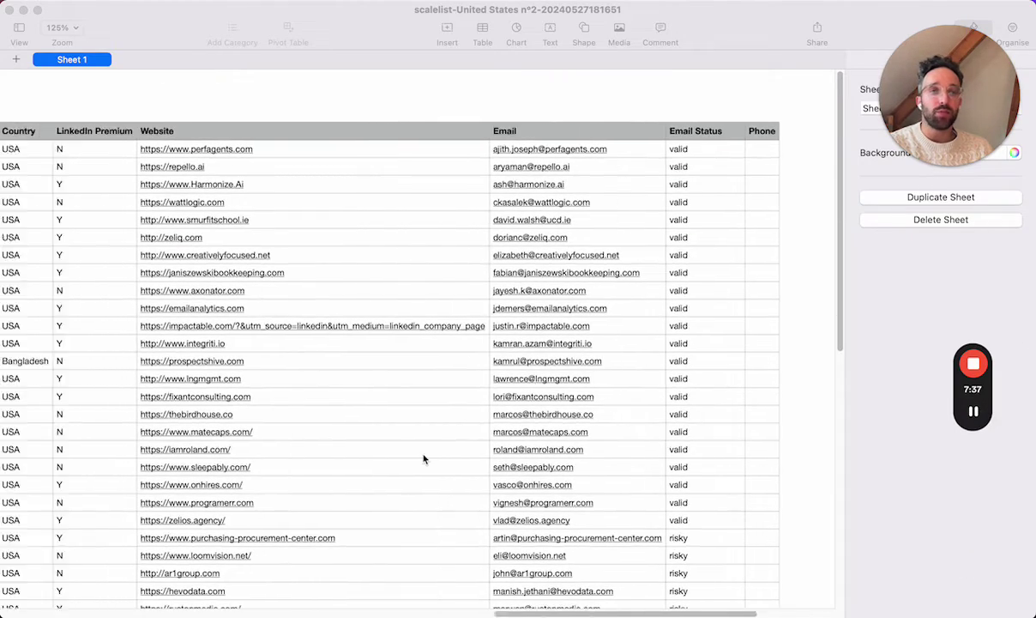
scroll(423, 459, left, 10)
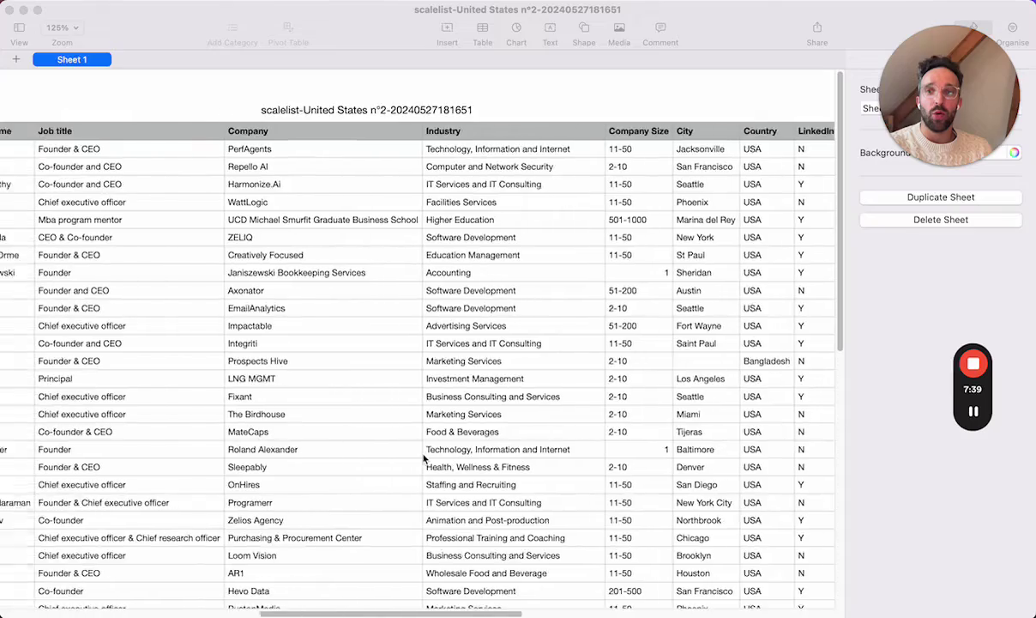
scroll(423, 459, left, 8)
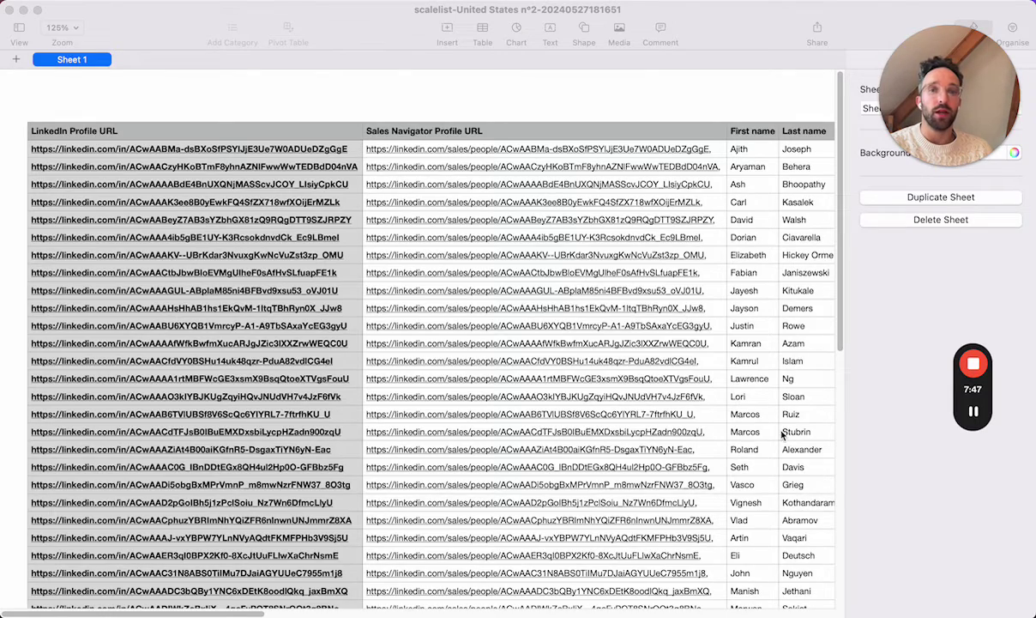
scroll(781, 432, right, 10)
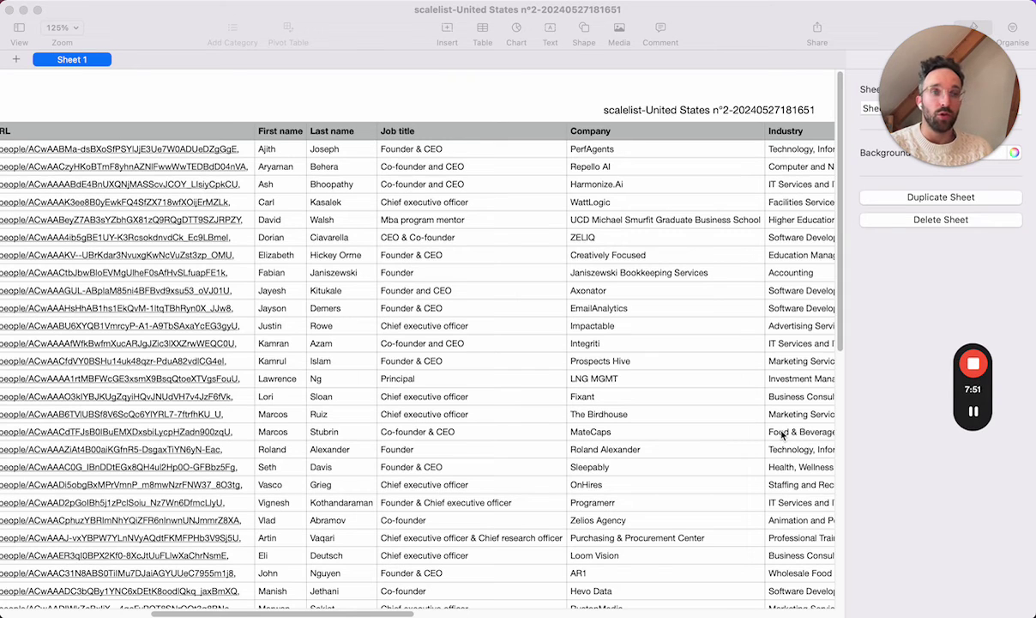
key(ctrl+Right)
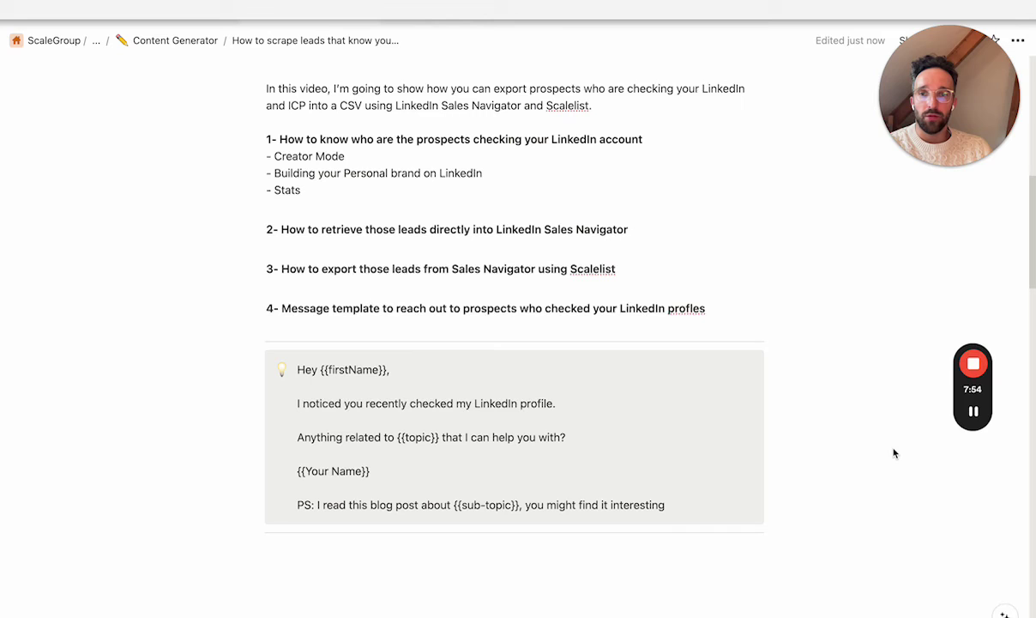
scroll(894, 453, down, 1)
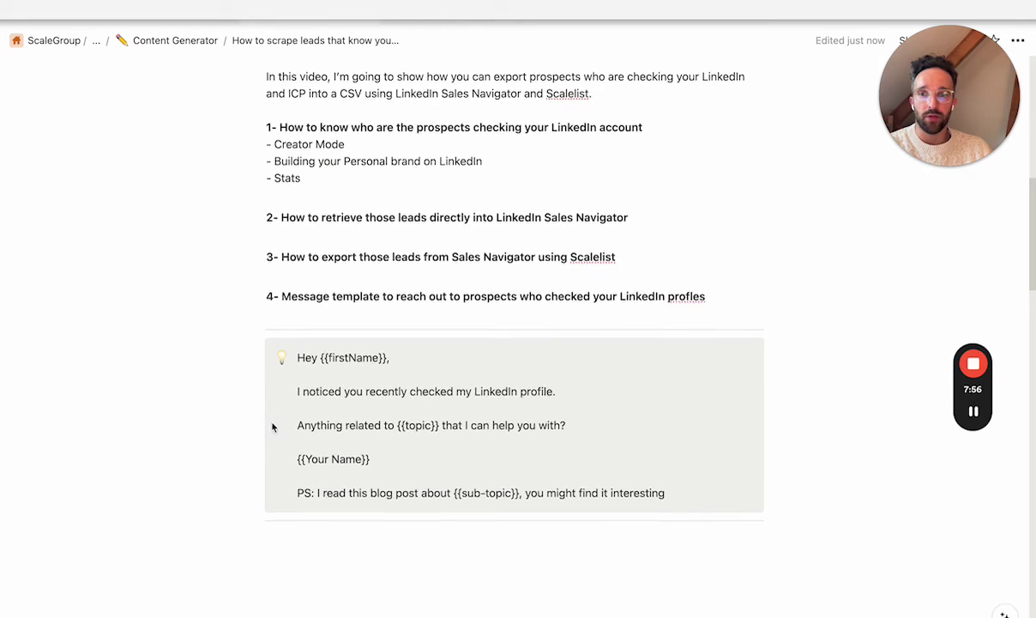